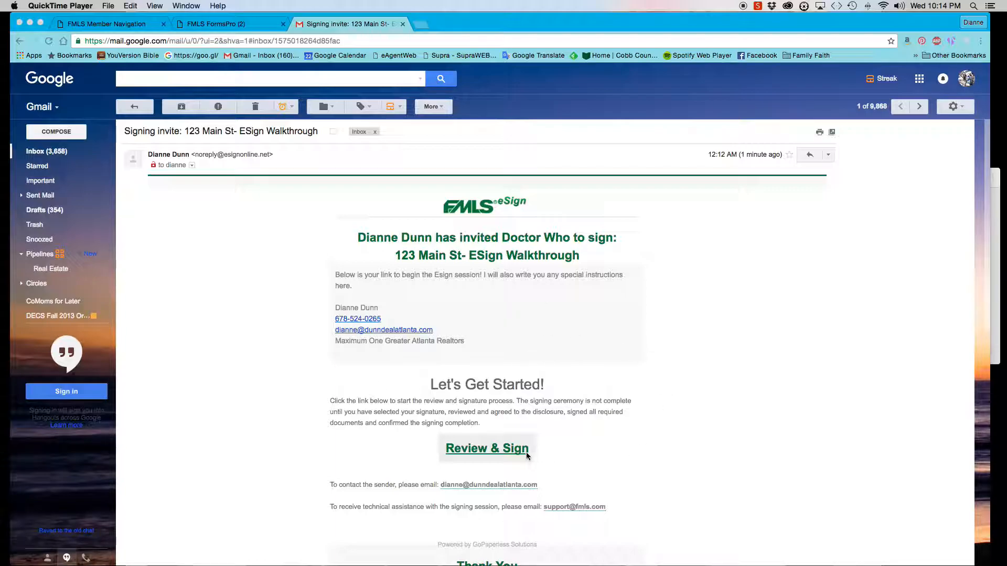
Step: Open the Review & Sign session from the signing invitation email and correct the signer's name and initials
left_click(480, 451)
left_click(480, 452)
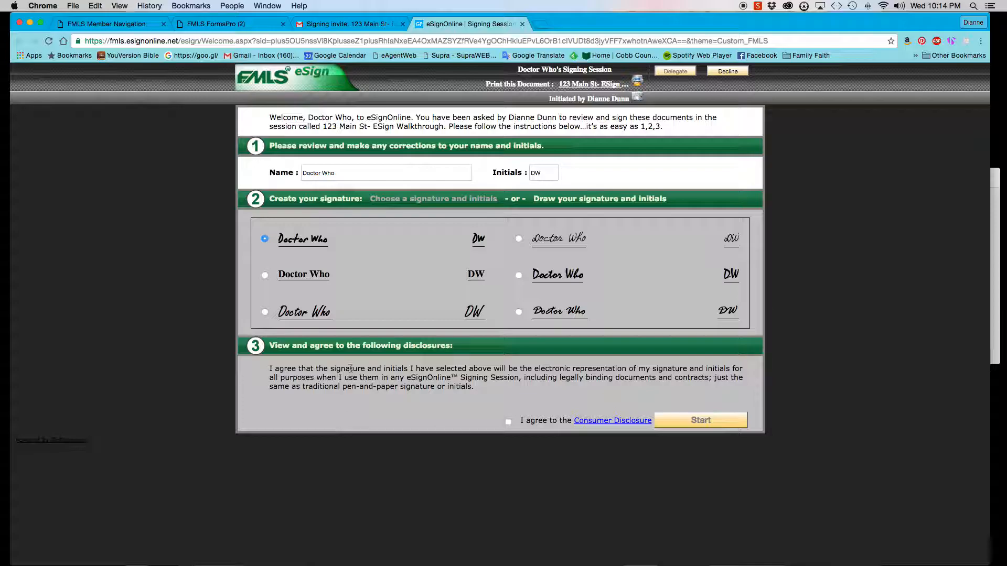
left_click(345, 174)
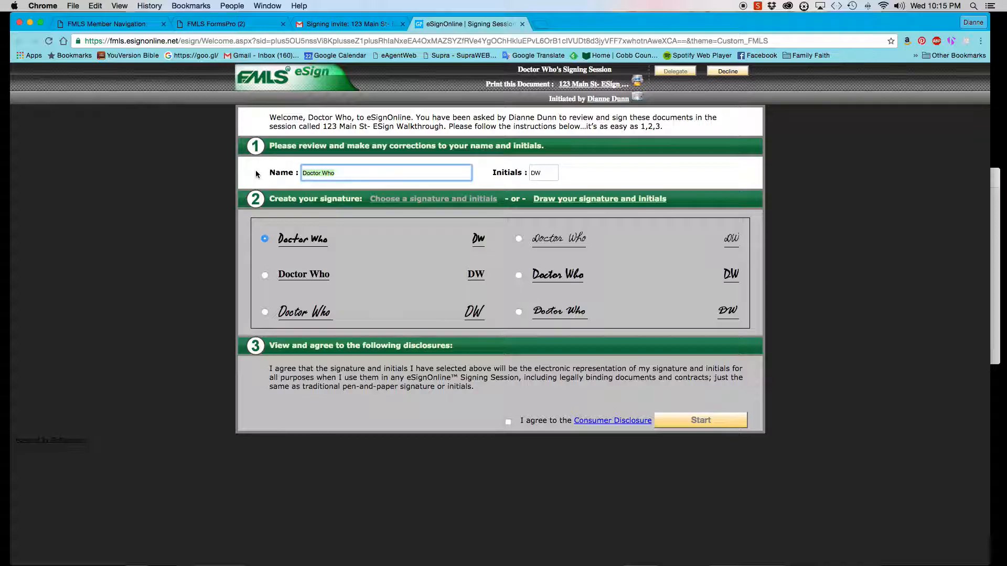
type("The Doctor")
key("Tab")
type("T")
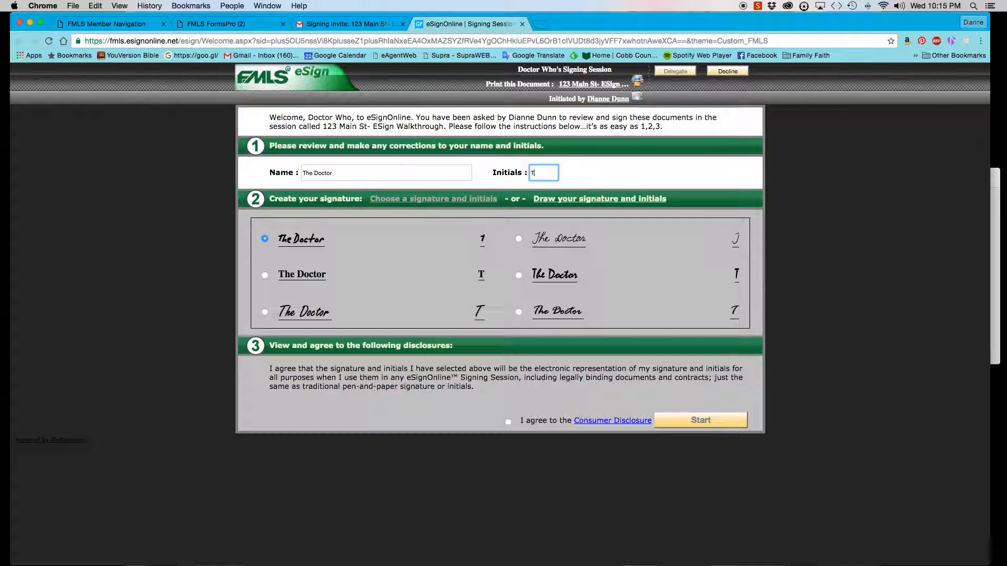
type("D")
key("Tab")
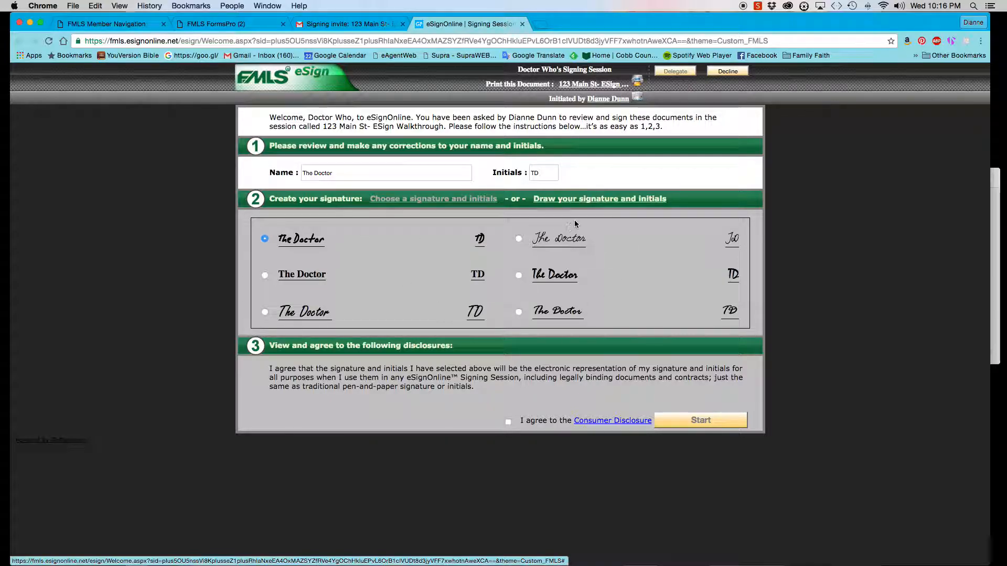
Step: Choose the thin cursive signature style in the first row of samples and open the Consumer Disclosure for review
left_click(518, 239)
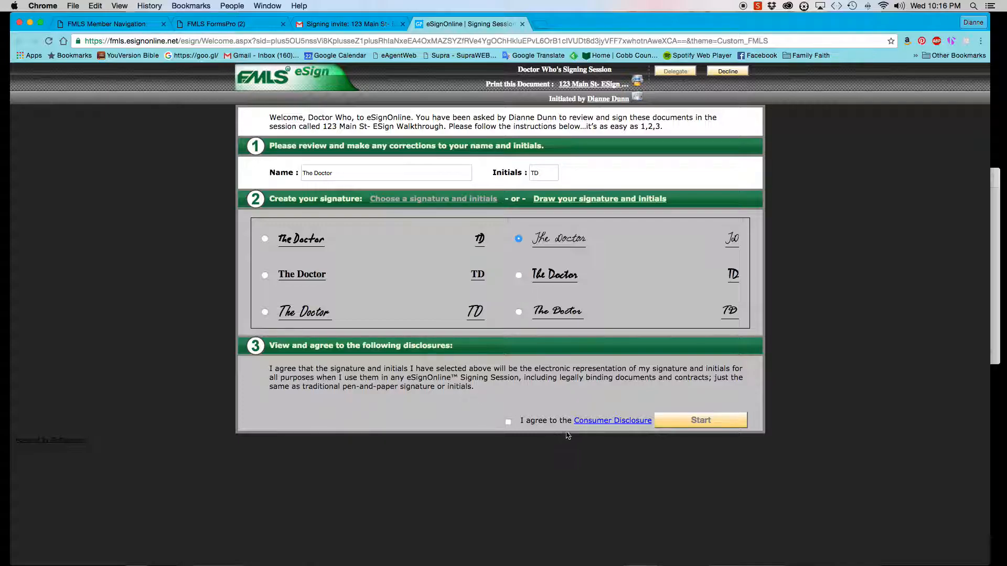
left_click(607, 422)
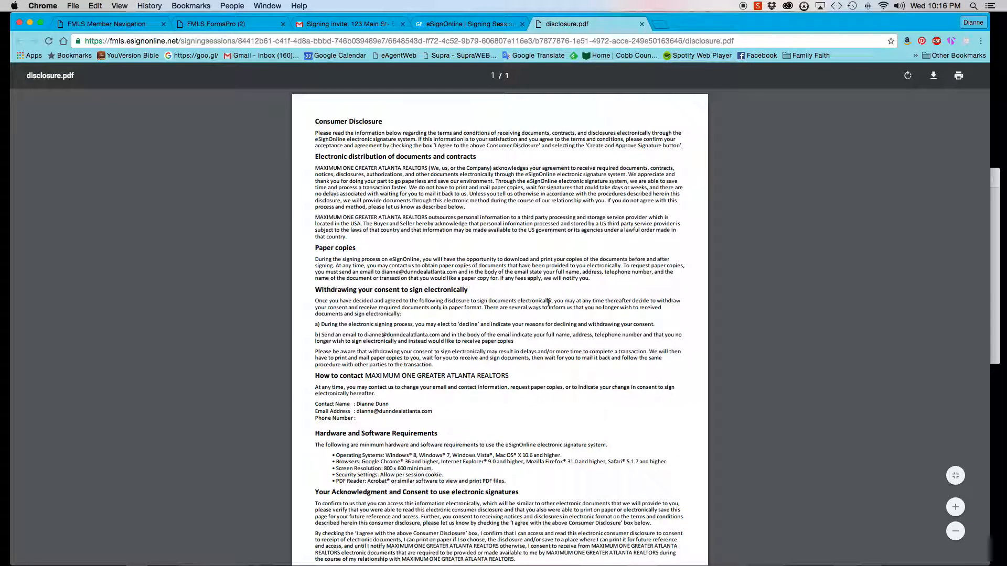
scroll(585, 486, "down", 3)
scroll(585, 486, "up", 3)
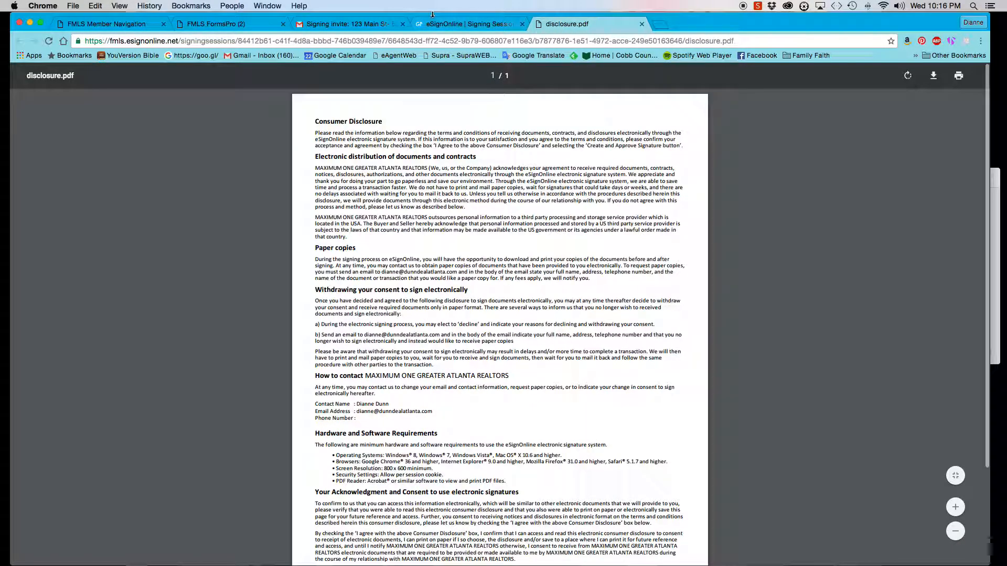
Step: Return to the signing session, agree to the Consumer Disclosure, and start signing
left_click(439, 24)
left_click(508, 422)
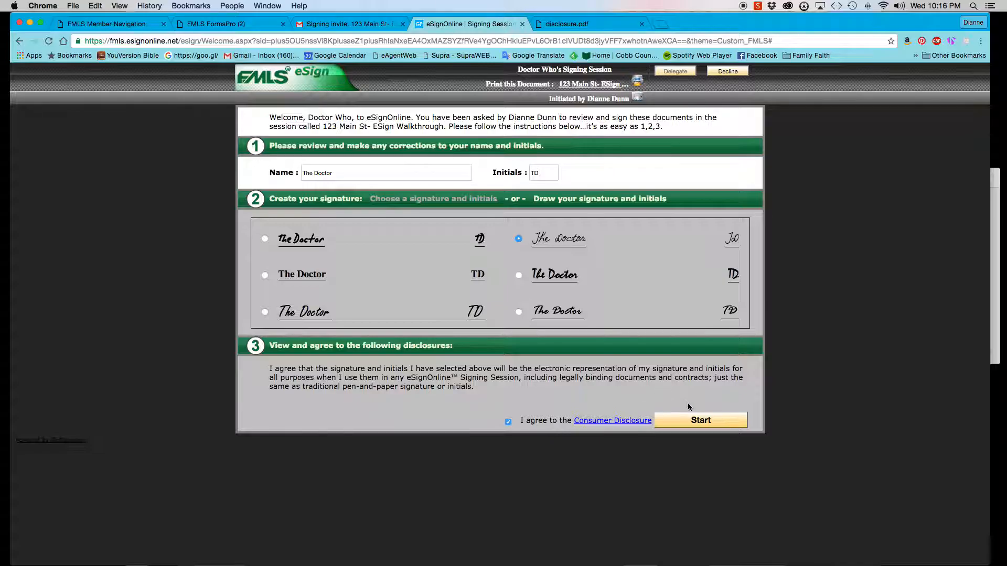
left_click(698, 424)
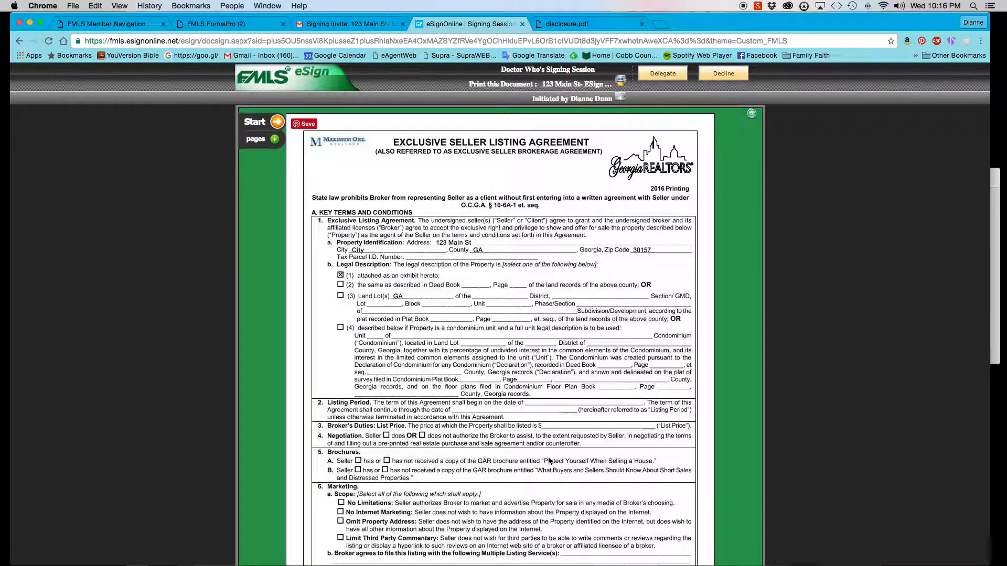
Step: Review pages 1 to 6 of the Exclusive Seller Listing Agreement, checking the key terms and any highlighted fields
scroll(557, 479, "down", 5)
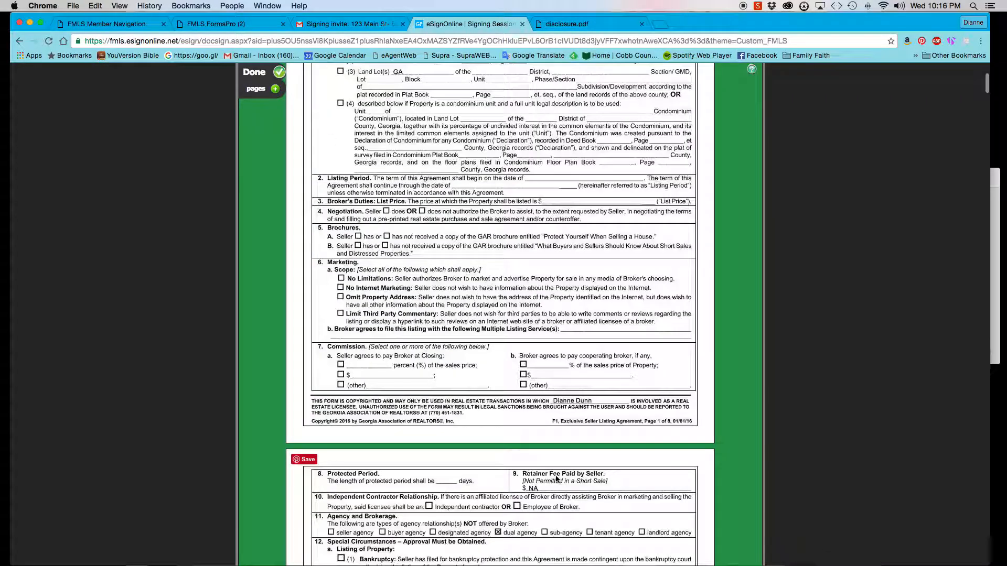
scroll(557, 478, "up", 3)
scroll(557, 479, "up", 3)
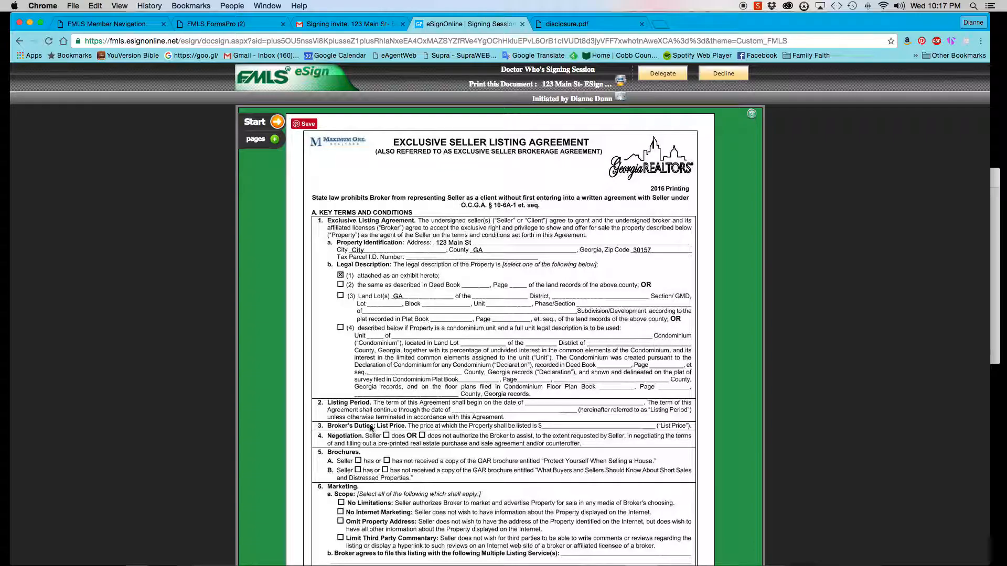
scroll(371, 427, "down", 3)
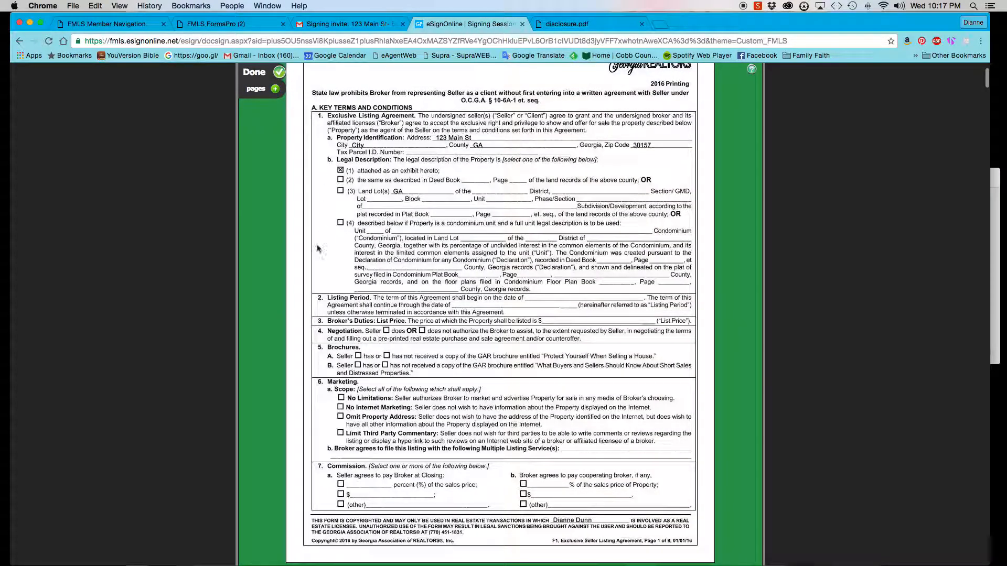
scroll(340, 458, "down", 10)
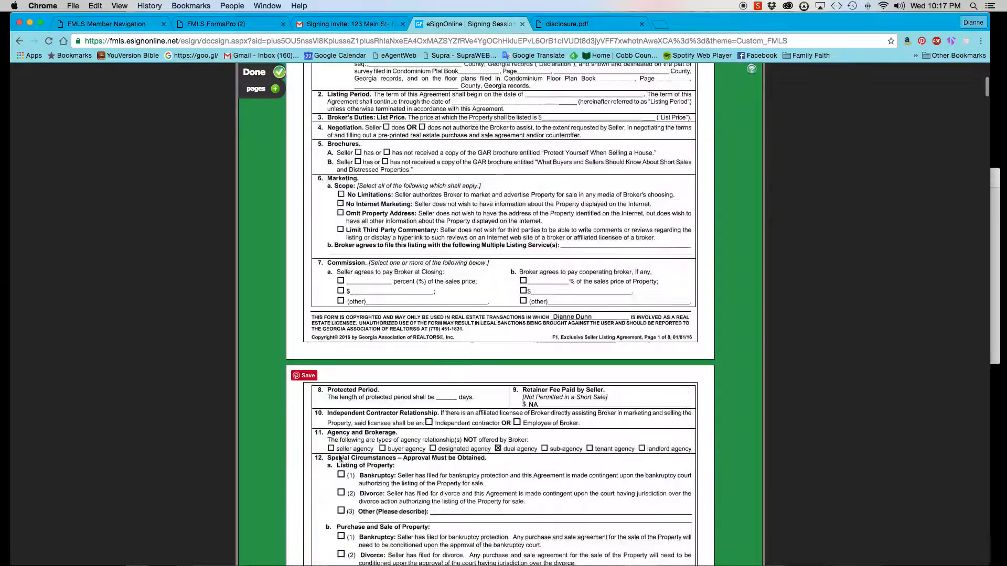
scroll(340, 458, "down", 7)
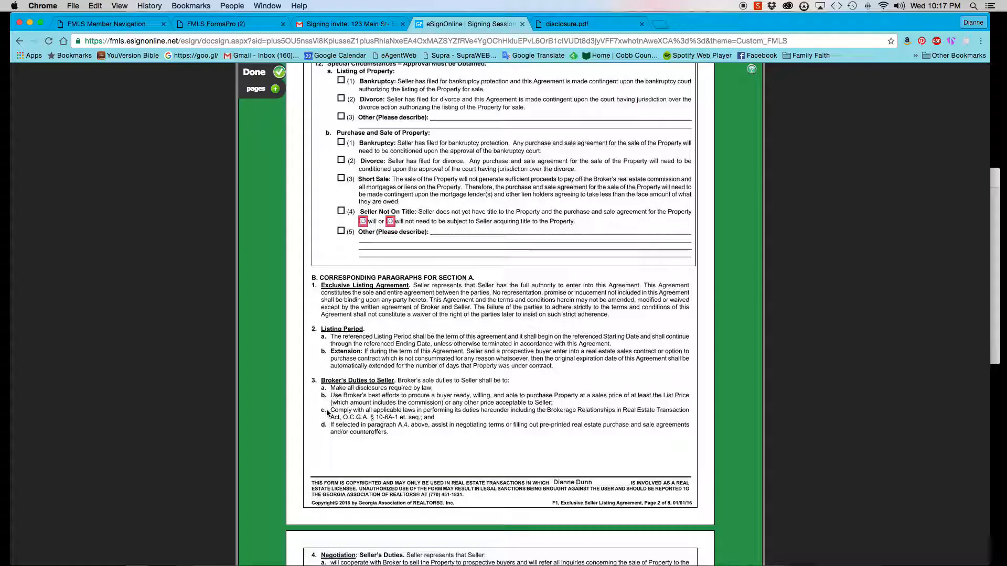
scroll(324, 461, "up", 6)
scroll(324, 461, "down", 8)
scroll(324, 464, "down", 10)
scroll(335, 460, "down", 20)
scroll(439, 455, "down", 10)
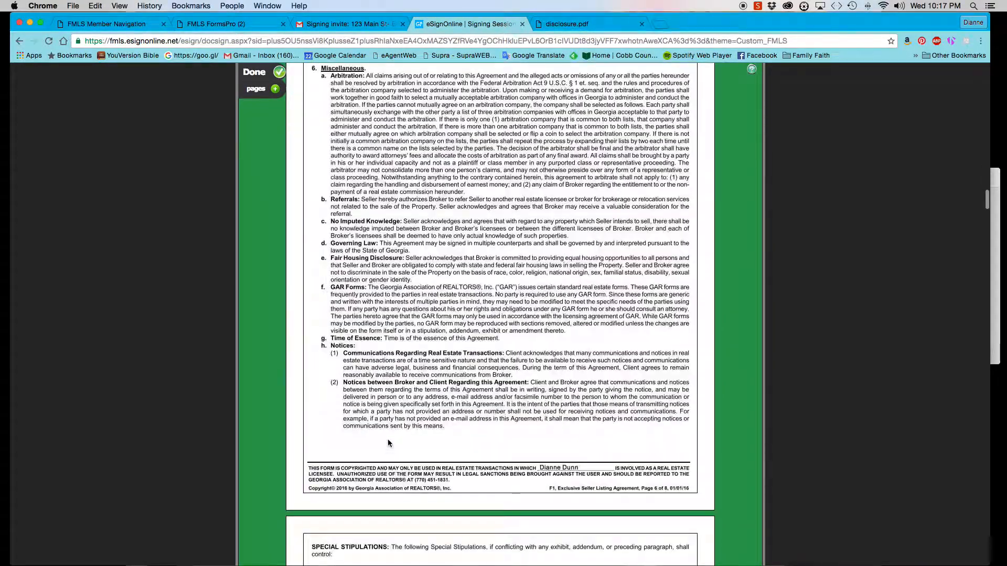
Step: Examine the Special Stipulations, the seller's receipt acknowledgement fields, and the contact information on the listing agreement's last two pages
scroll(432, 450, "down", 5)
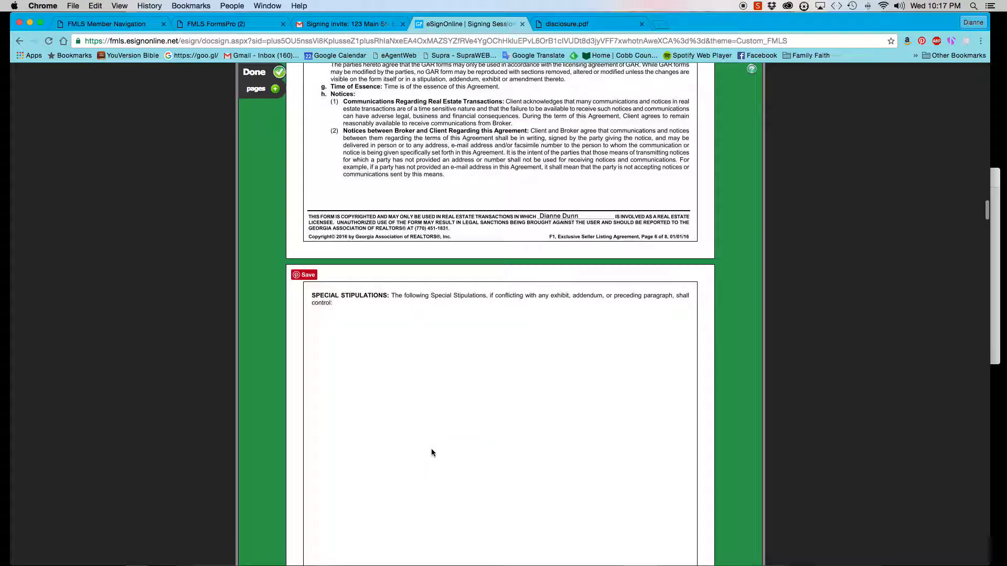
scroll(432, 452, "down", 7)
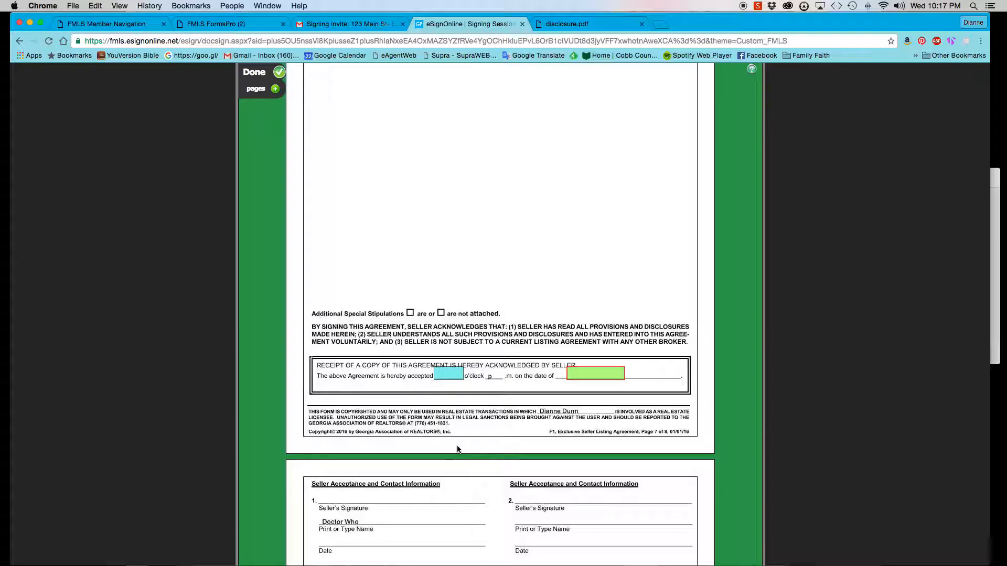
scroll(462, 447, "up", 5)
scroll(433, 421, "down", 5)
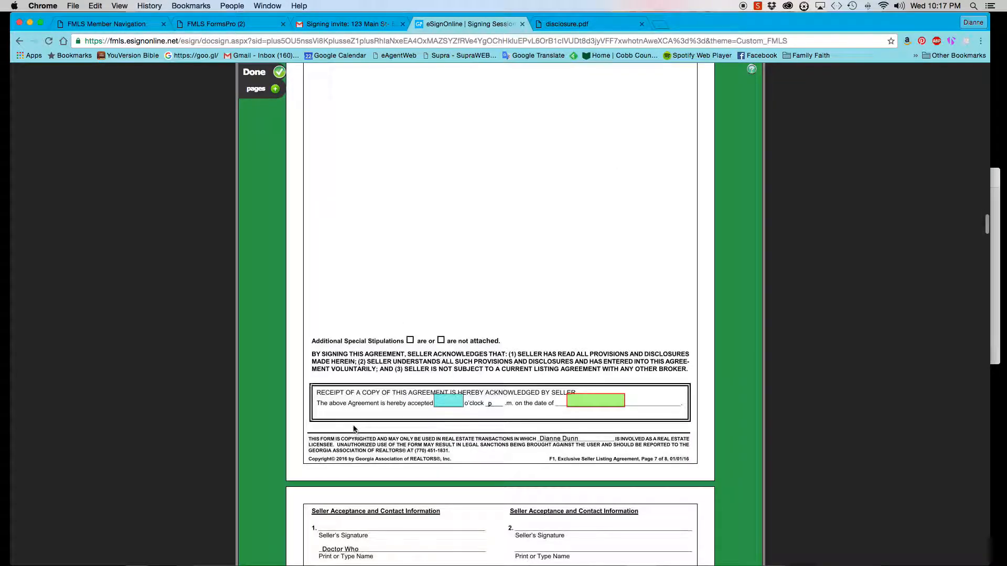
scroll(390, 228, "up", 20)
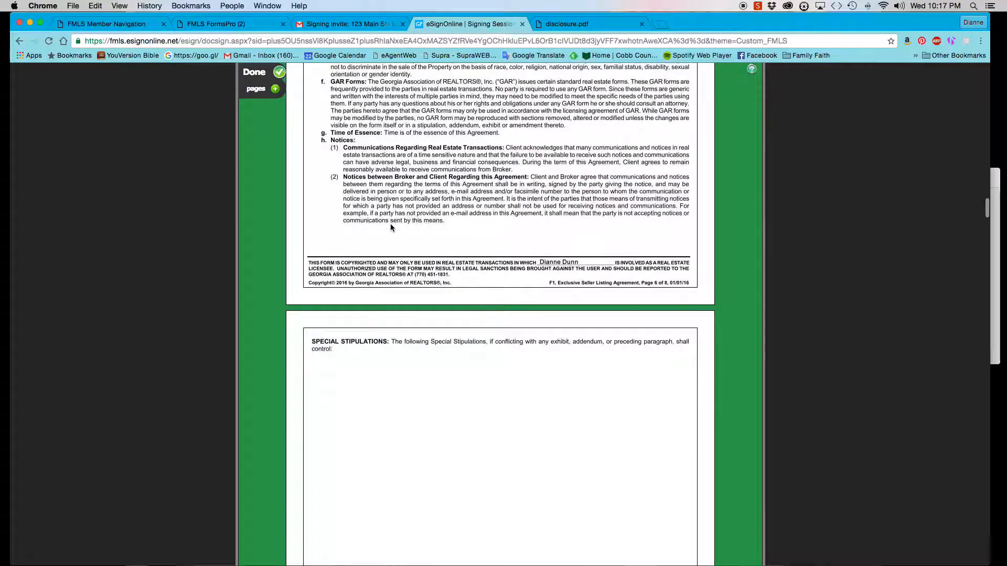
scroll(391, 227, "down", 20)
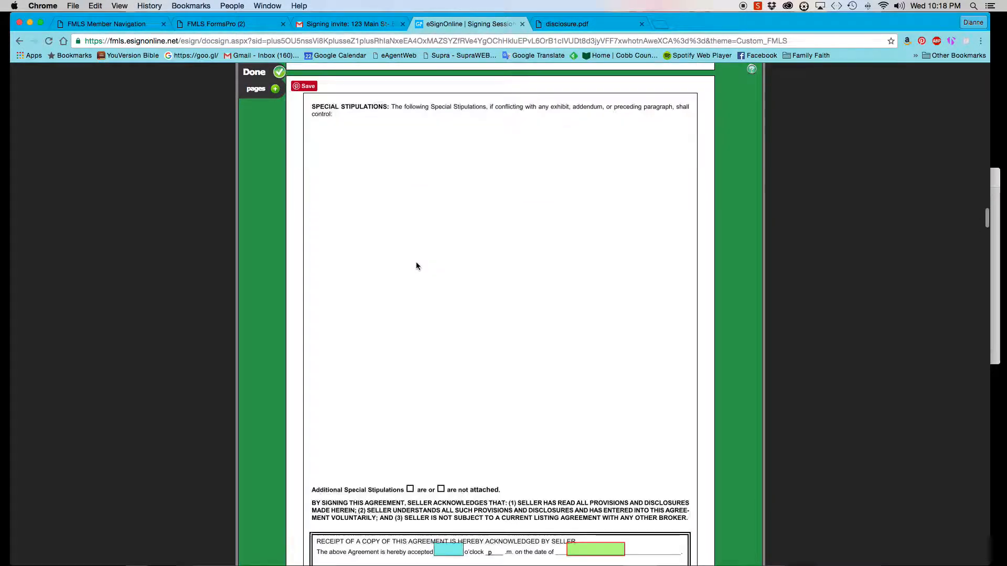
scroll(417, 459, "up", 4)
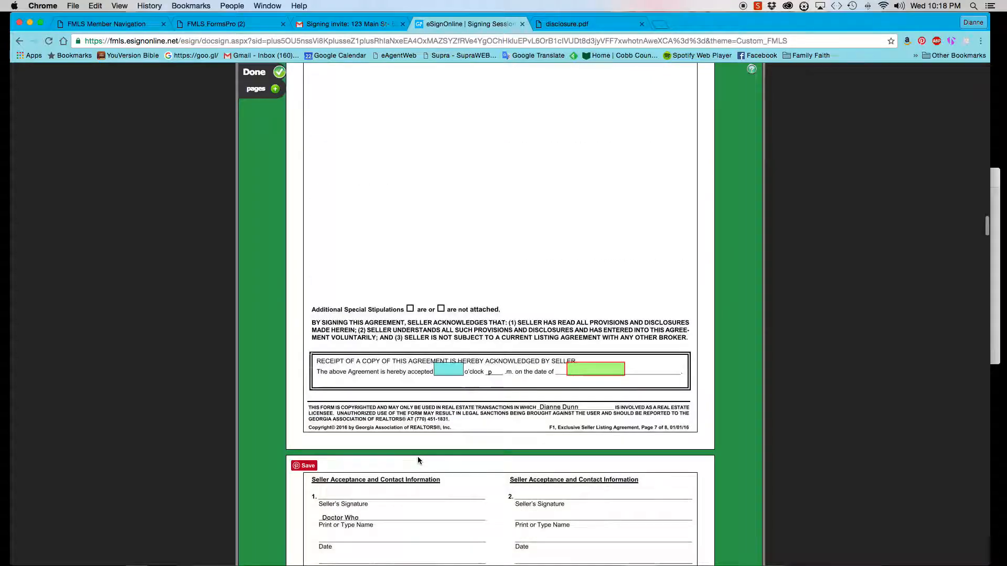
scroll(418, 458, "up", 10)
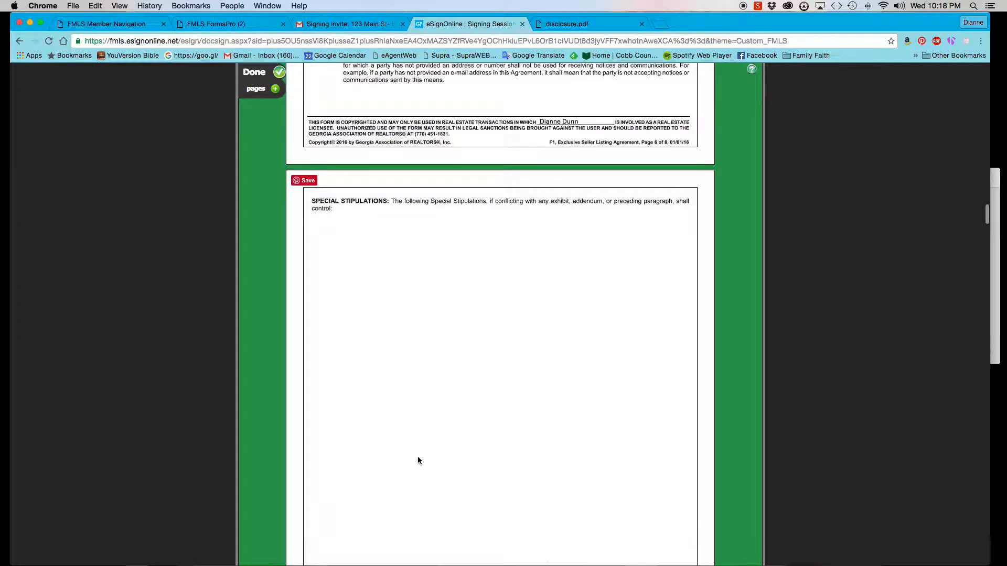
scroll(454, 496, "down", 9)
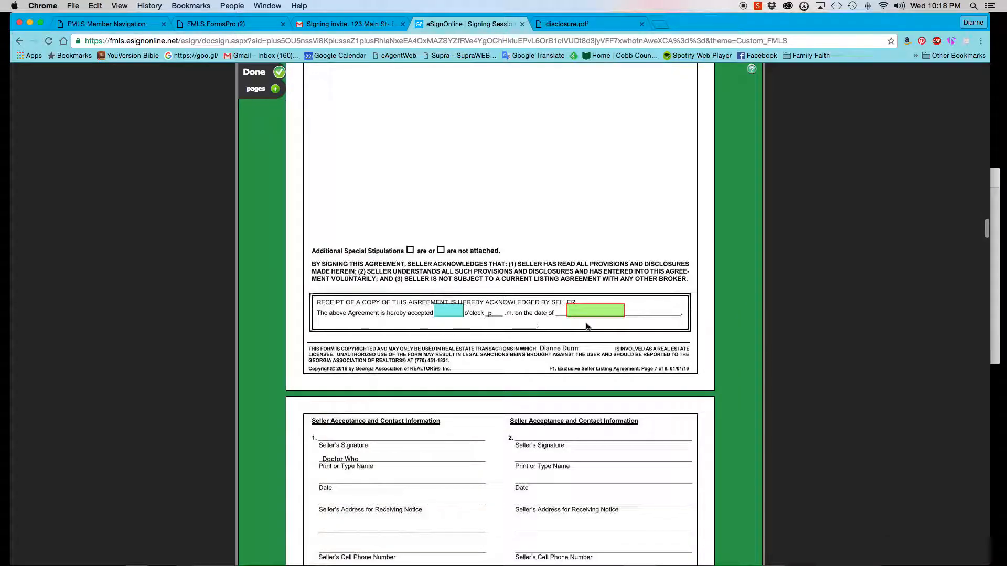
scroll(498, 486, "down", 8)
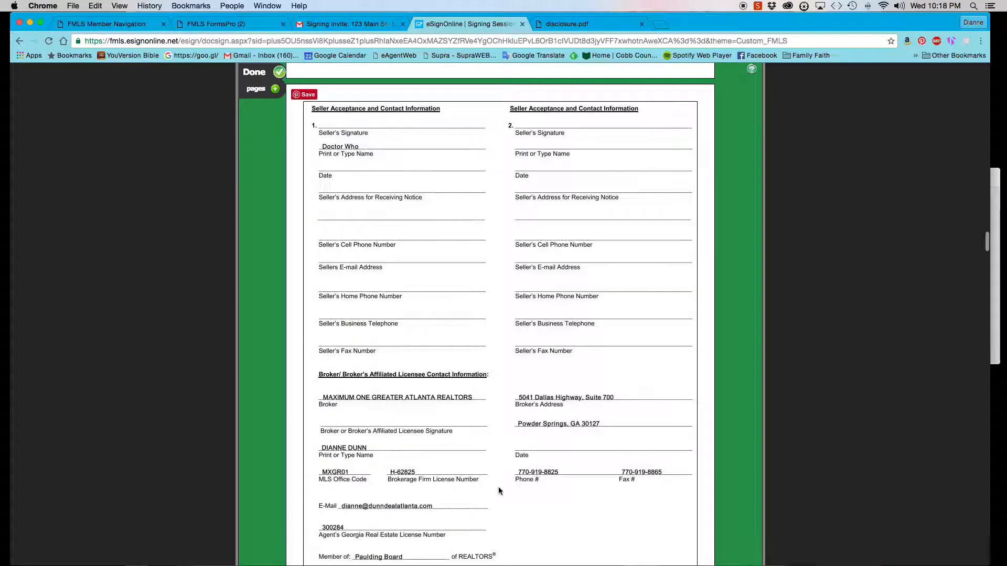
scroll(498, 487, "down", 6)
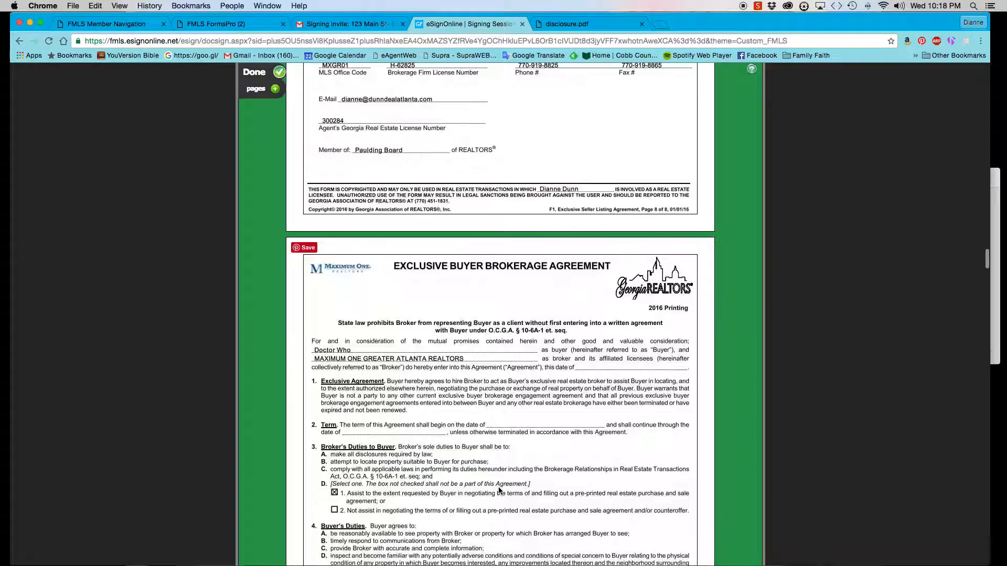
Step: Review pages 1 to 3 of the Exclusive Buyer Brokerage Agreement, checking the parties, duties, commission, protected period and agency disclosure terms
scroll(500, 490, "down", 3)
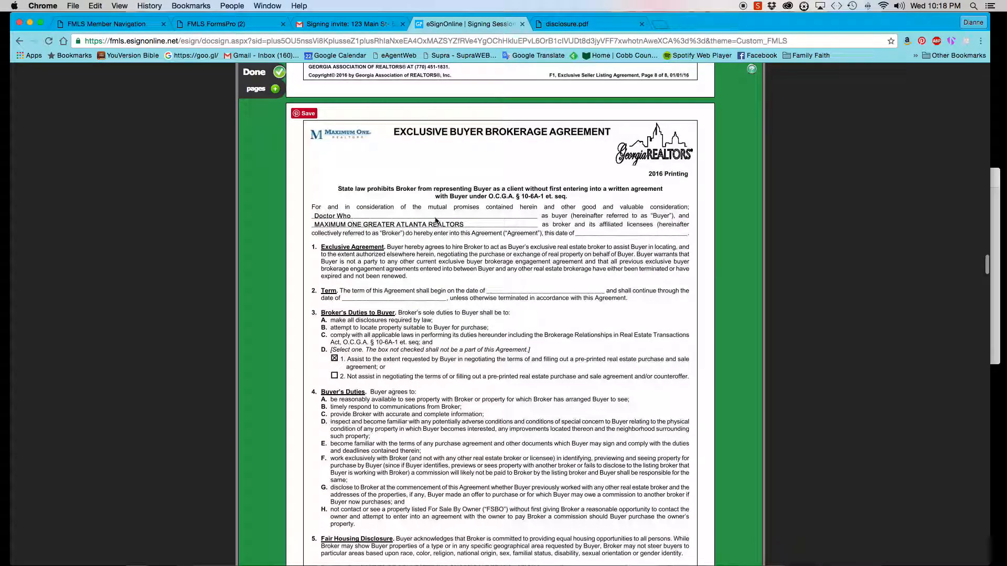
scroll(482, 435, "down", 5)
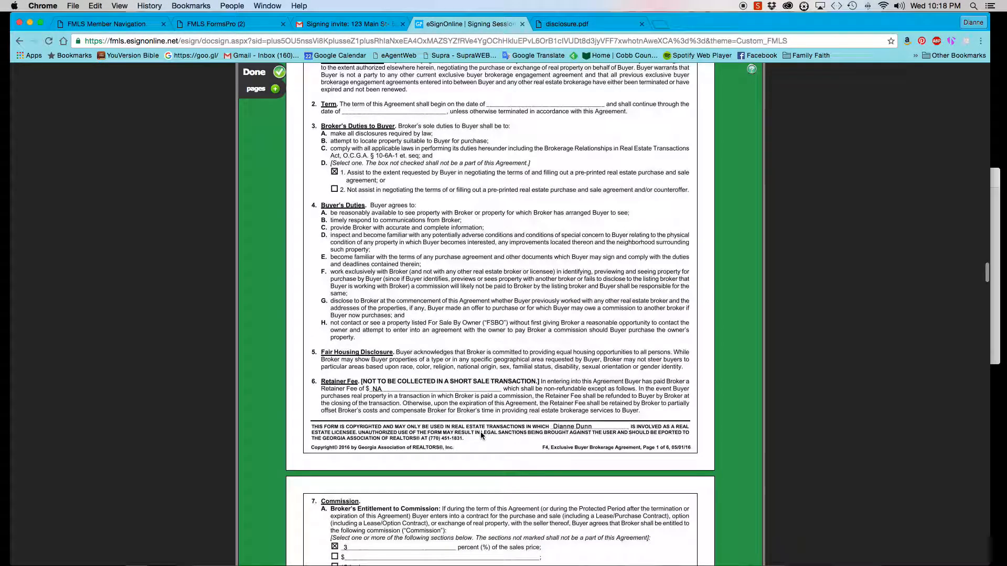
scroll(481, 435, "up", 3)
scroll(481, 434, "up", 2)
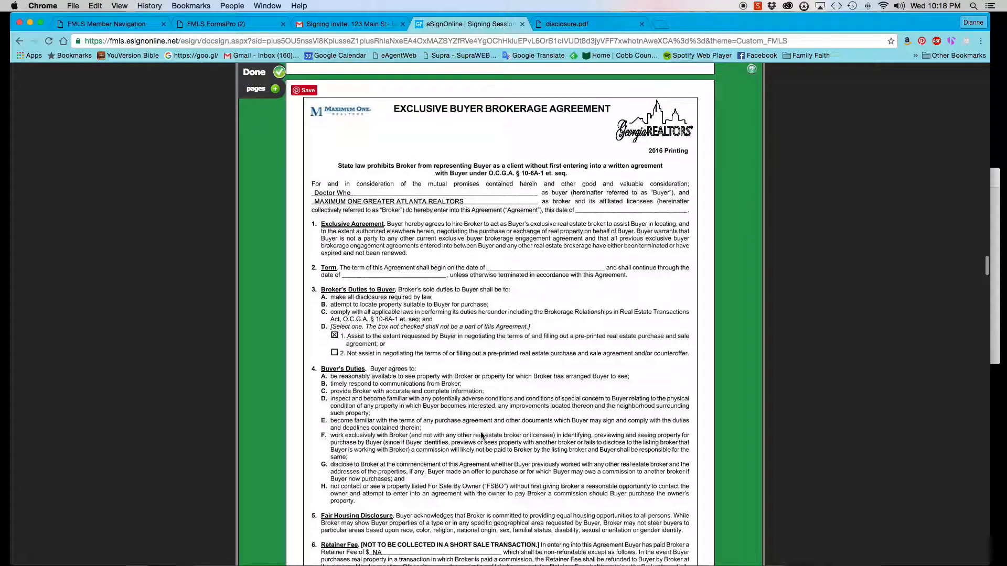
scroll(482, 435, "down", 4)
scroll(481, 432, "down", 9)
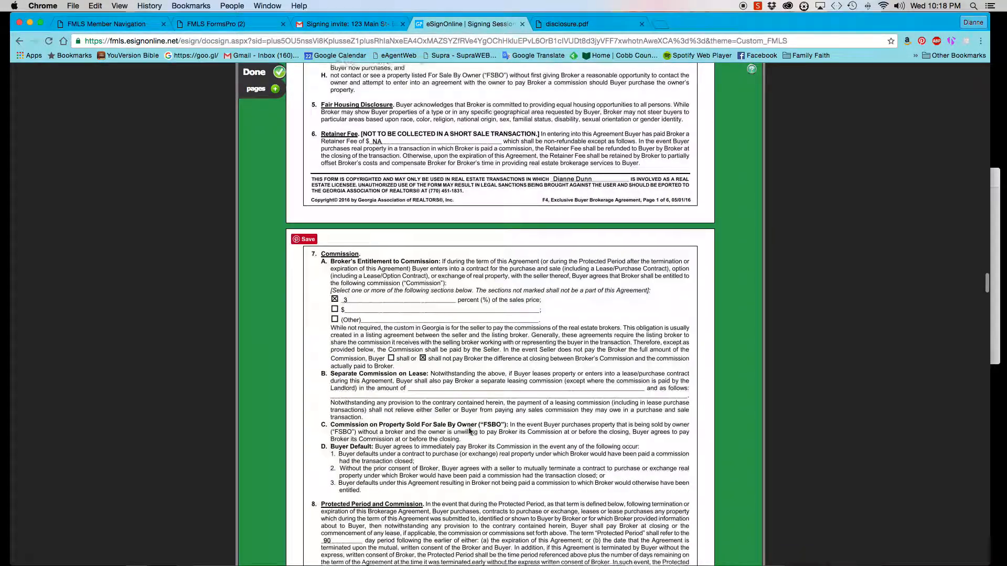
scroll(461, 413, "down", 2)
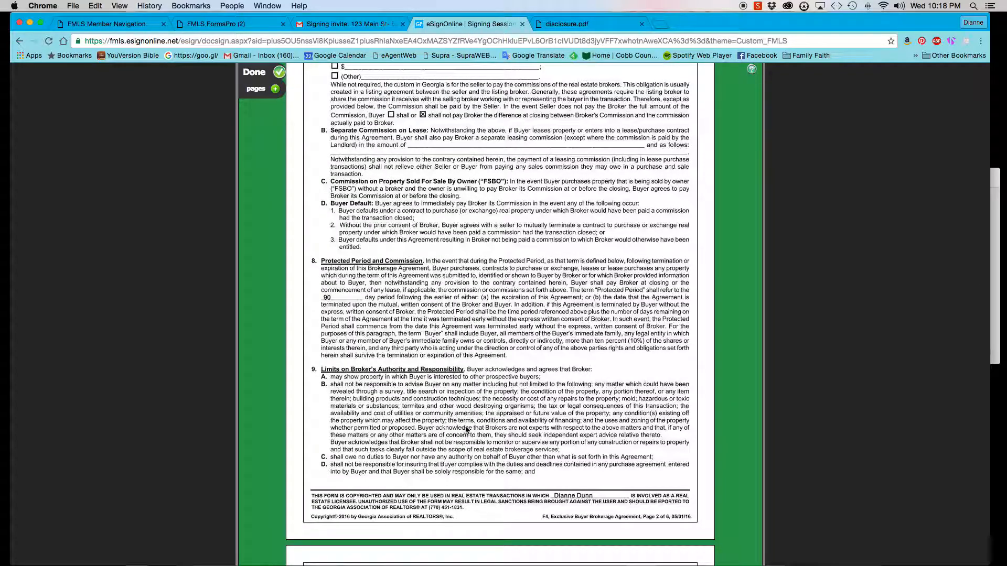
scroll(467, 429, "down", 5)
scroll(468, 428, "down", 6)
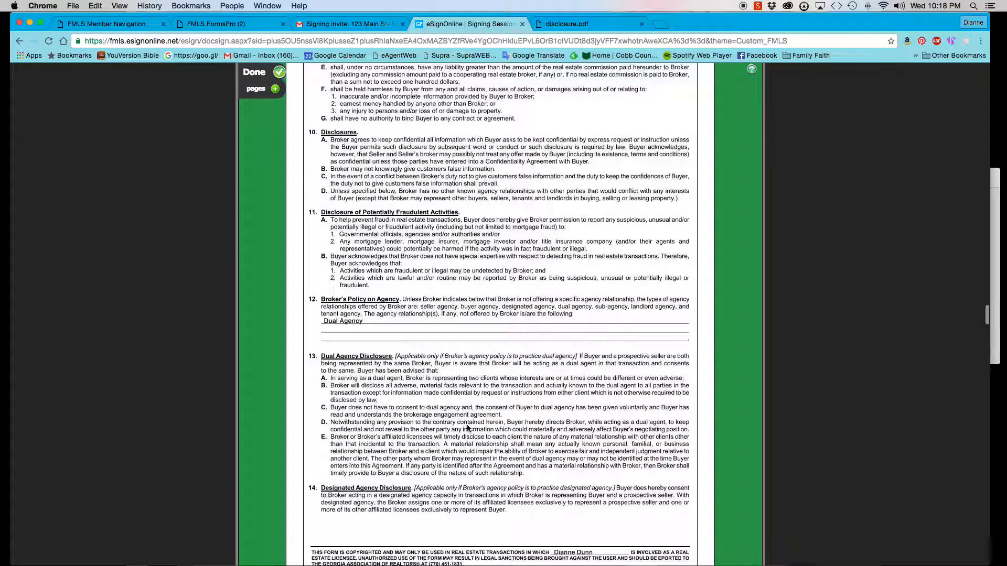
scroll(469, 429, "down", 3)
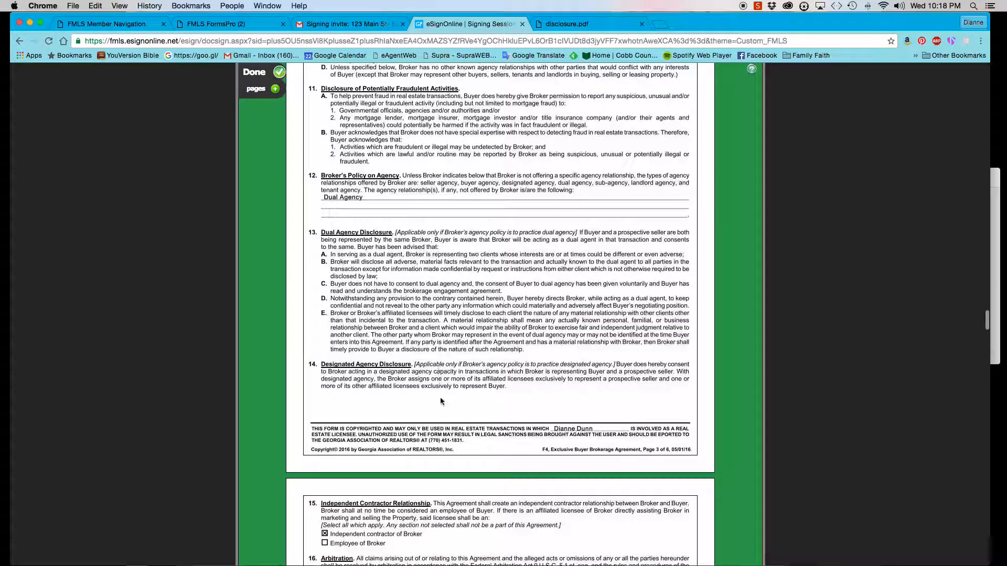
scroll(470, 464, "up", 5)
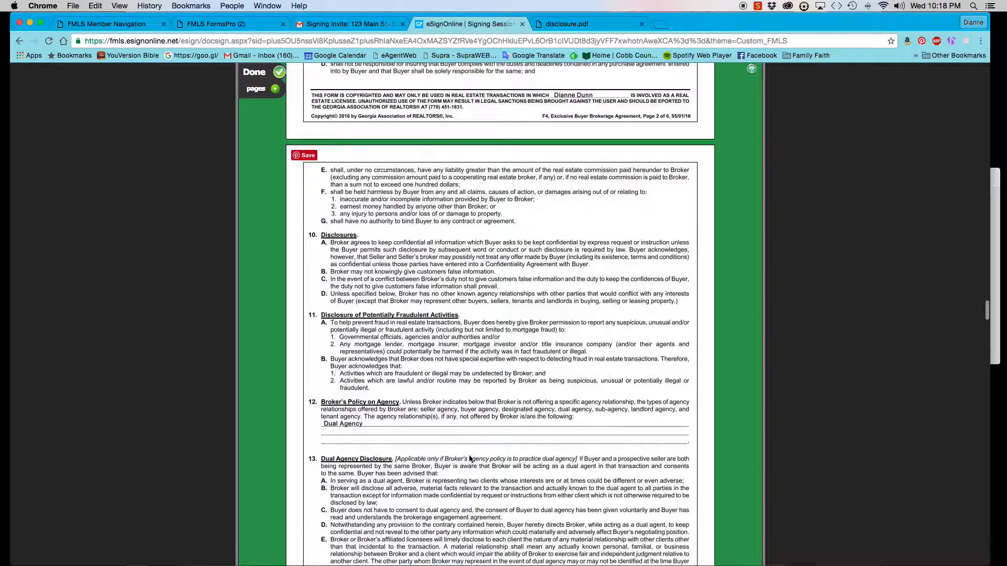
scroll(405, 405, "down", 10)
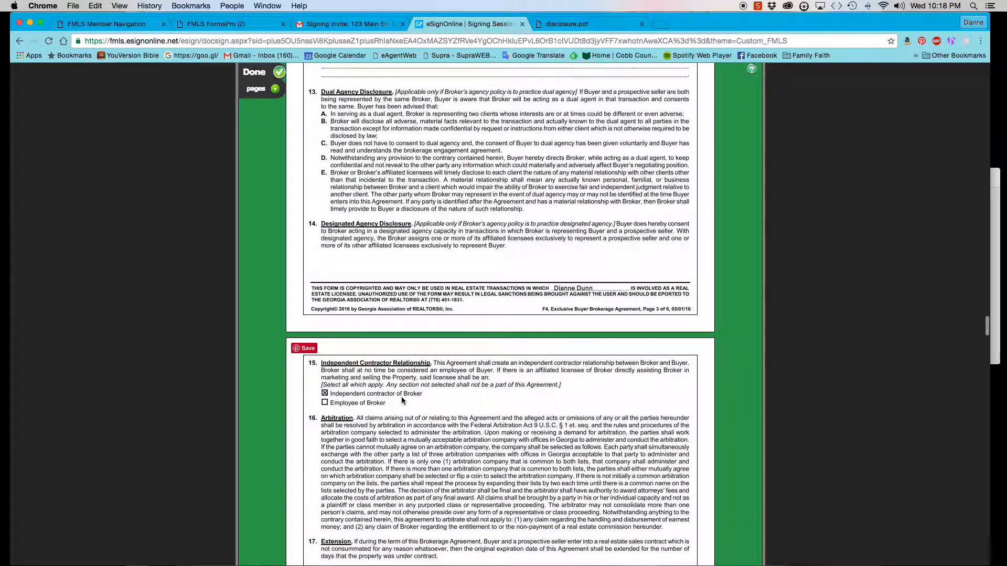
Step: Examine the brochure receipts, buyer acknowledgement, highlighted signature and date fields, and broker contact details on the buyer agreement's pages 4 to 6
scroll(401, 400, "down", 15)
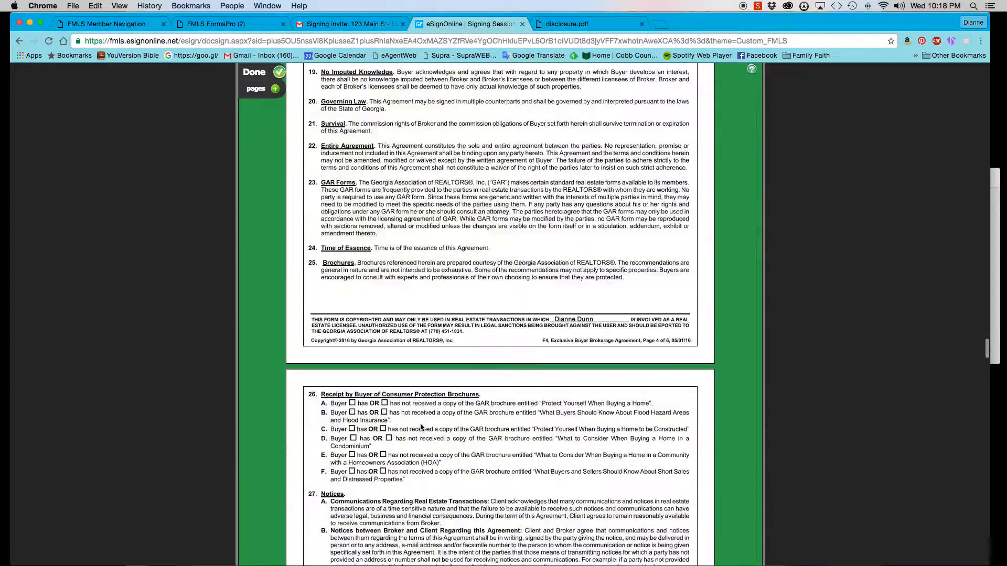
scroll(420, 426, "down", 11)
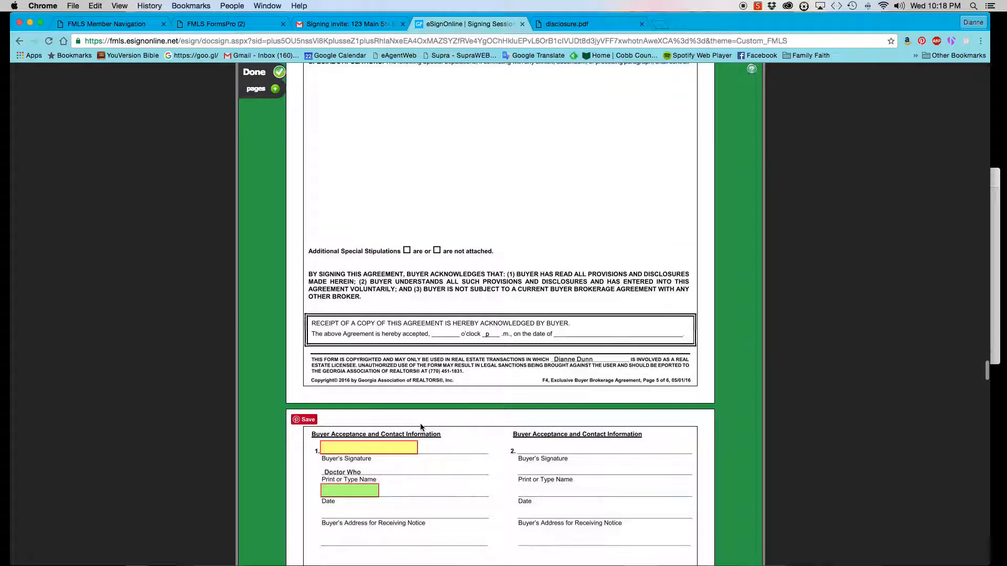
scroll(420, 428, "down", 12)
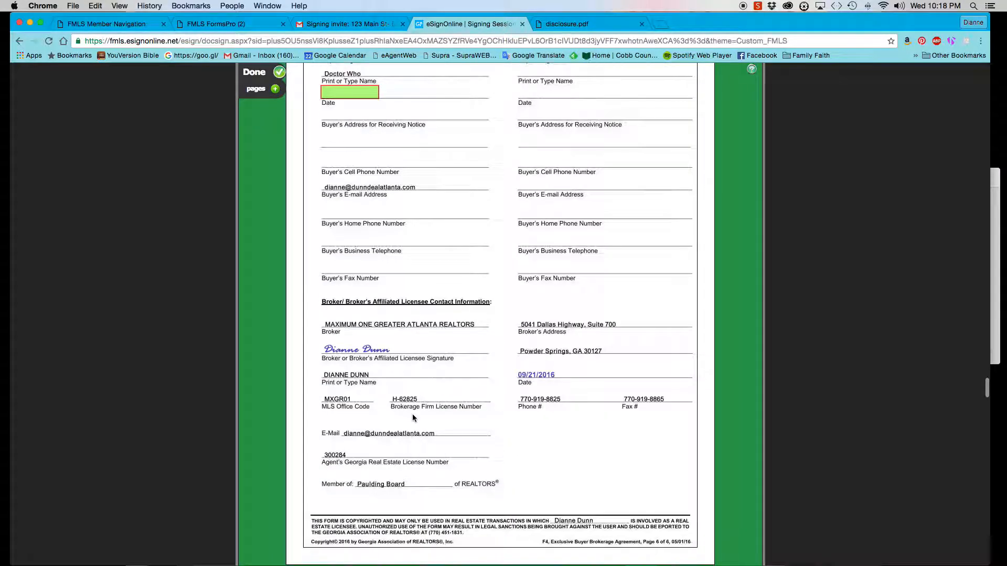
scroll(413, 418, "up", 4)
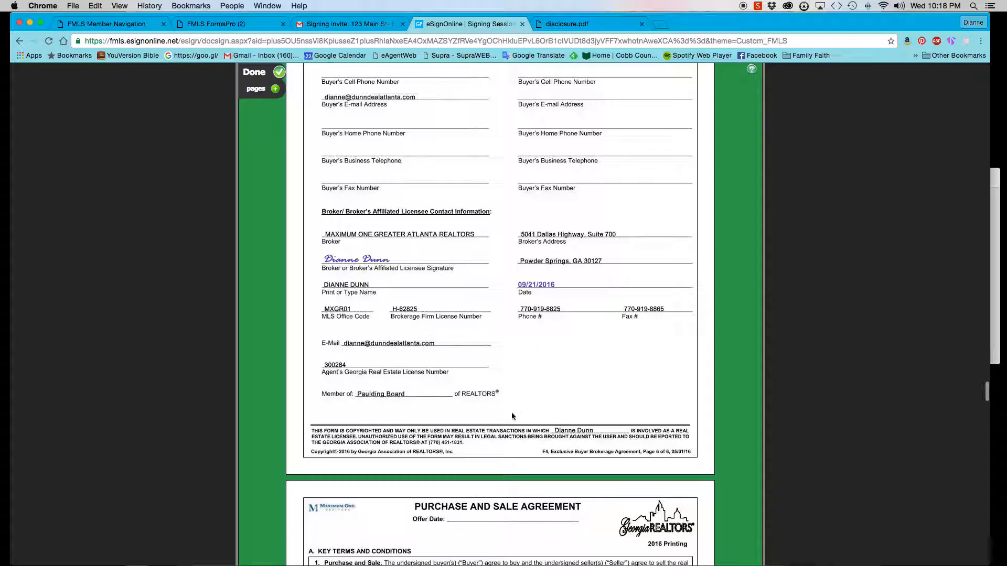
Step: Review the Purchase and Sale Agreement's key terms, buyer's initials field, and acceptance and broker contact sections through page 7
scroll(528, 438, "down", 8)
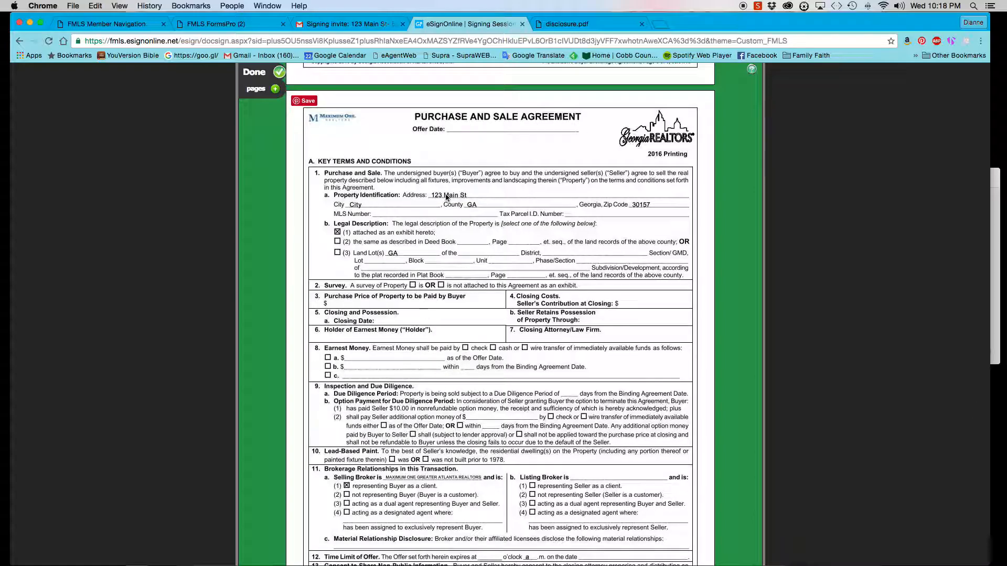
scroll(523, 496, "down", 1)
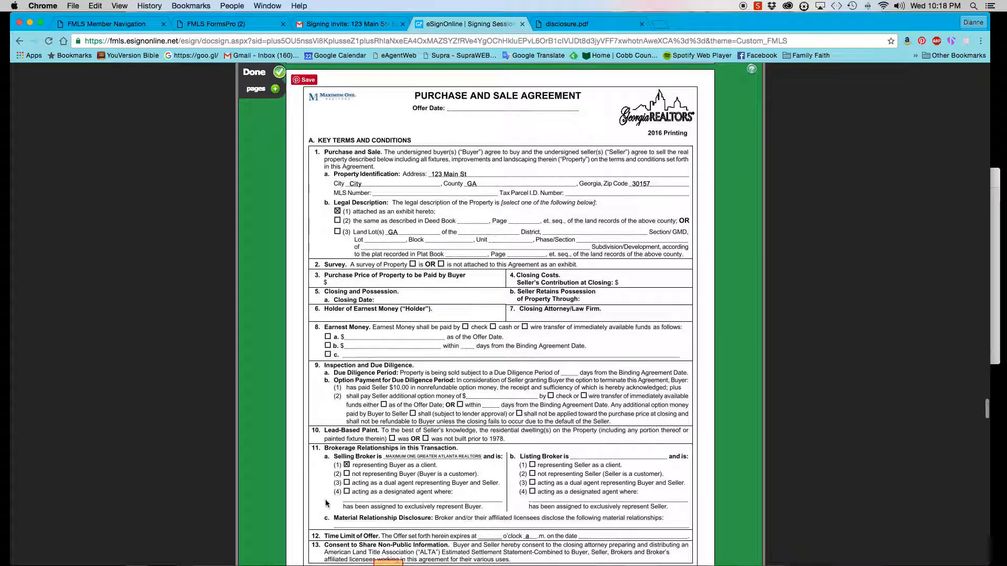
scroll(325, 503, "down", 10)
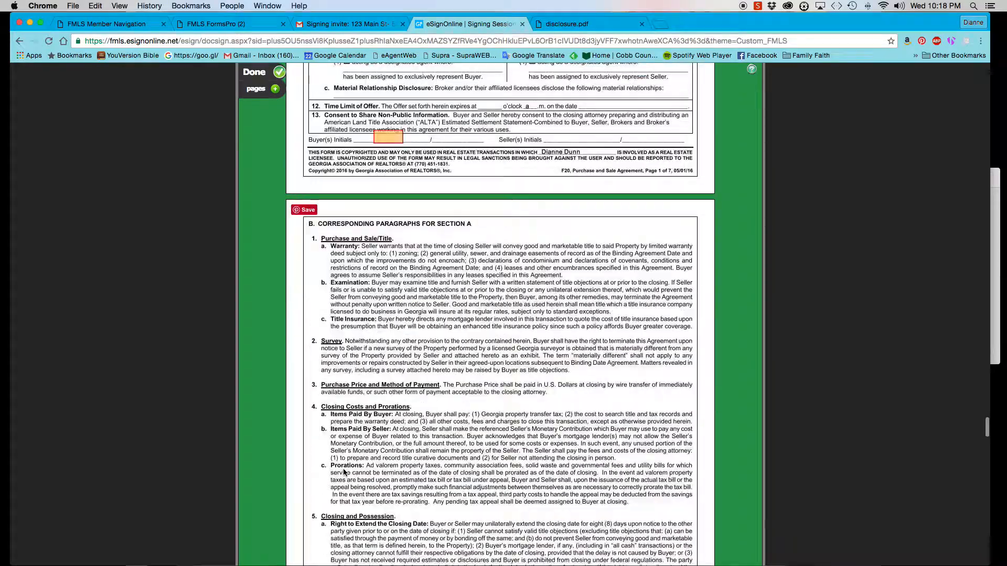
scroll(320, 501, "down", 10)
scroll(314, 501, "down", 18)
scroll(315, 499, "down", 20)
scroll(315, 499, "down", 8)
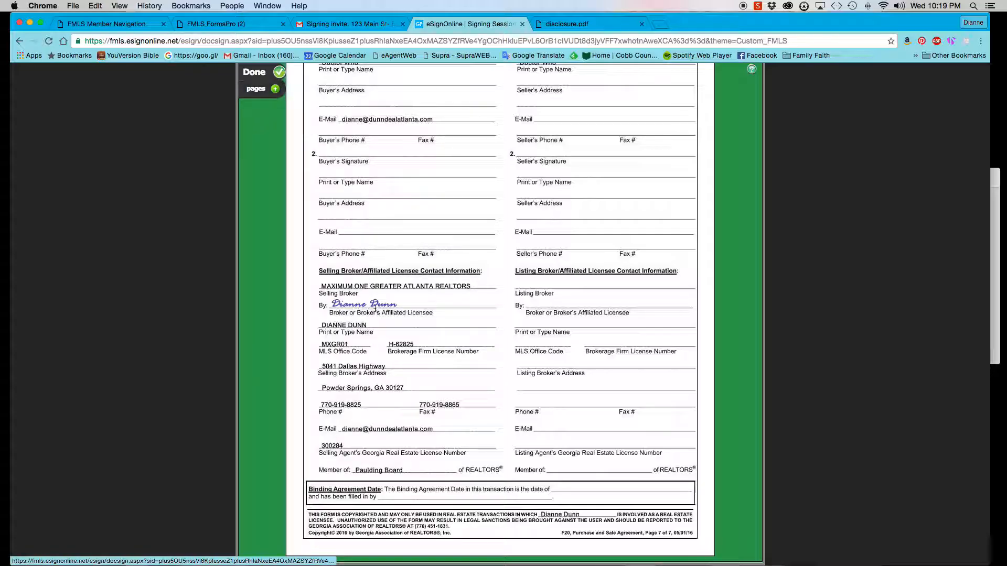
Step: Return to the Exclusive Seller Listing Agreement's beginning, start the guided signing, and choose the "will not" option under Seller Not On Title
scroll(357, 336, "up", 20)
scroll(381, 325, "up", 20)
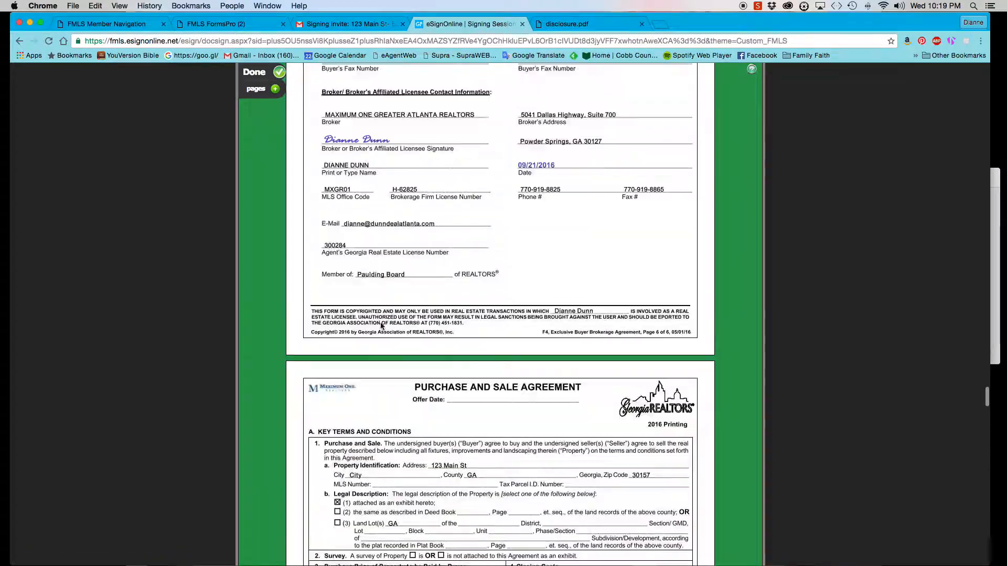
scroll(381, 326, "up", 20)
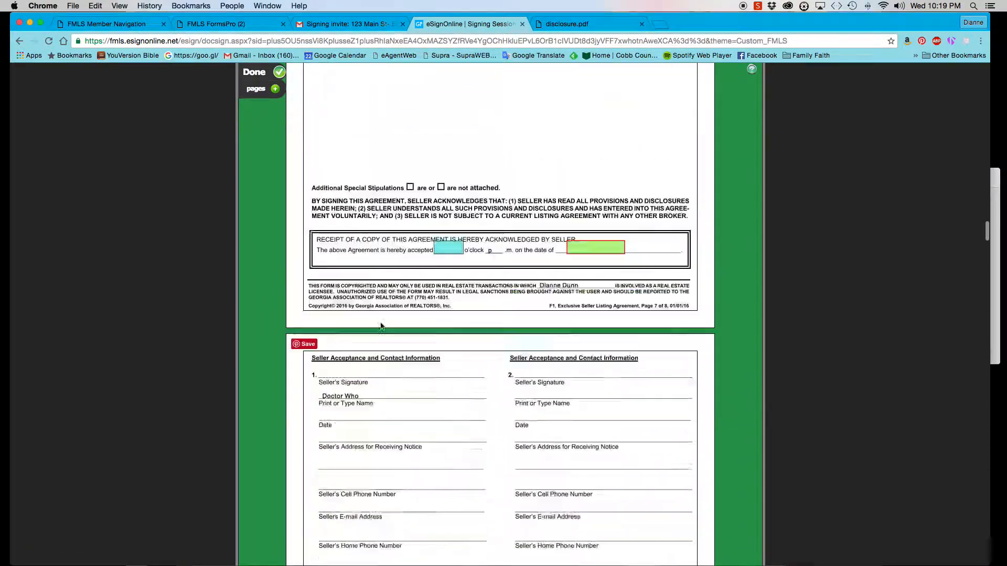
scroll(381, 326, "up", 6)
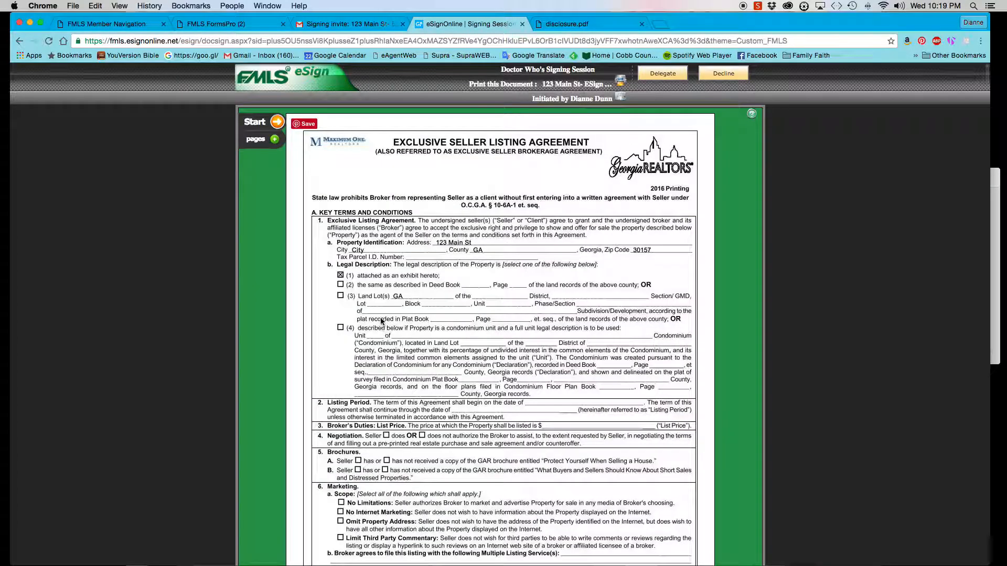
left_click(278, 122)
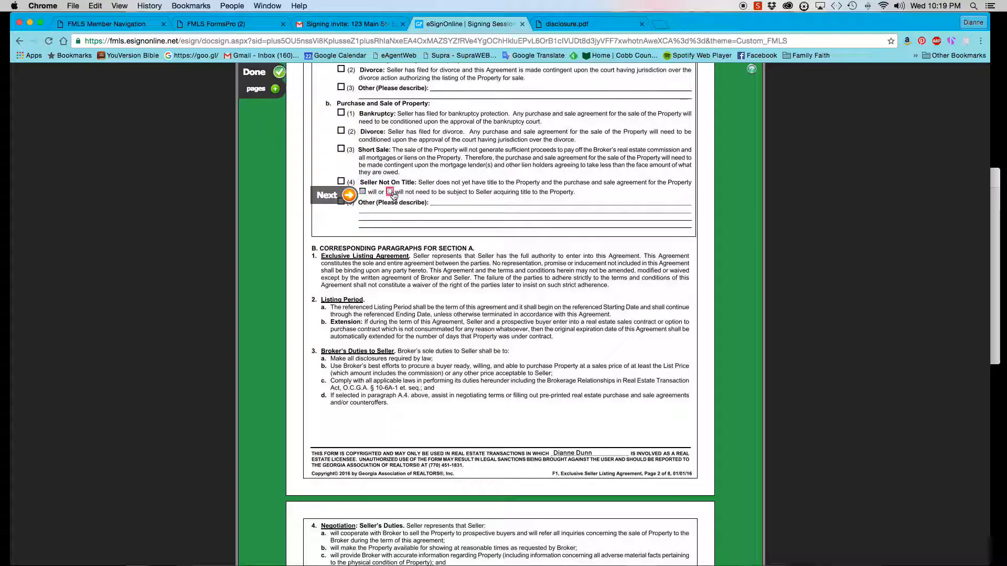
left_click(389, 192)
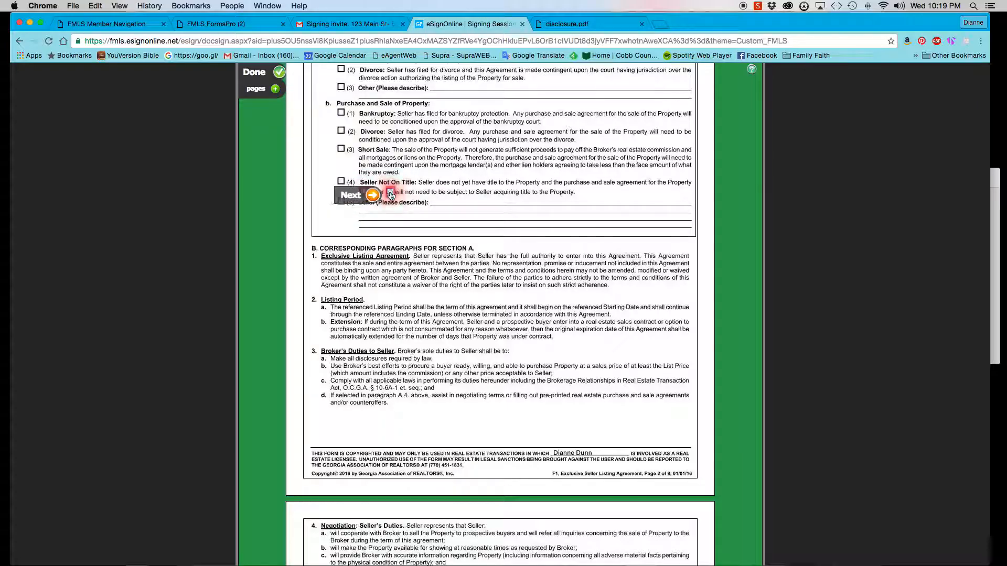
scroll(407, 166, "up", 5)
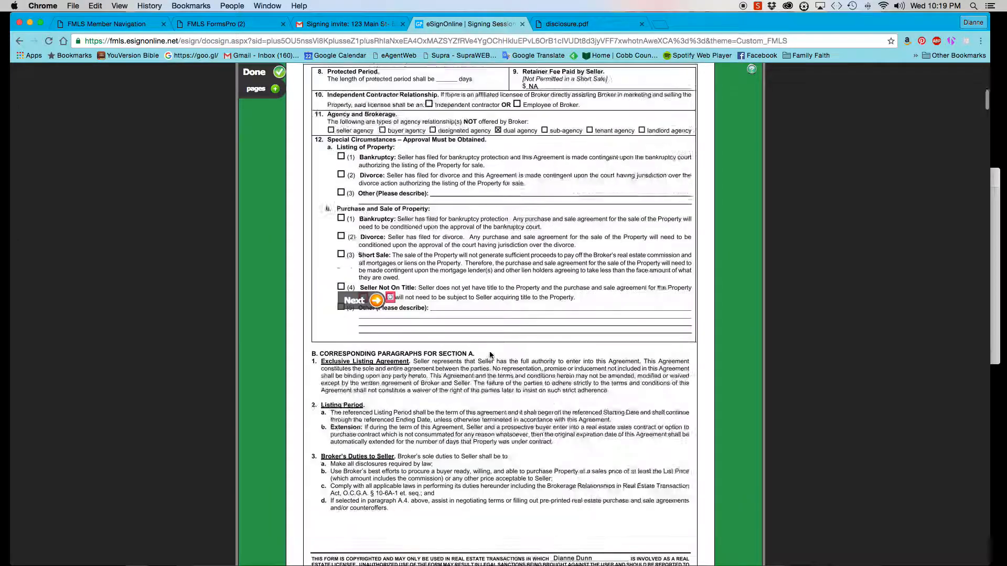
scroll(486, 359, "down", 2)
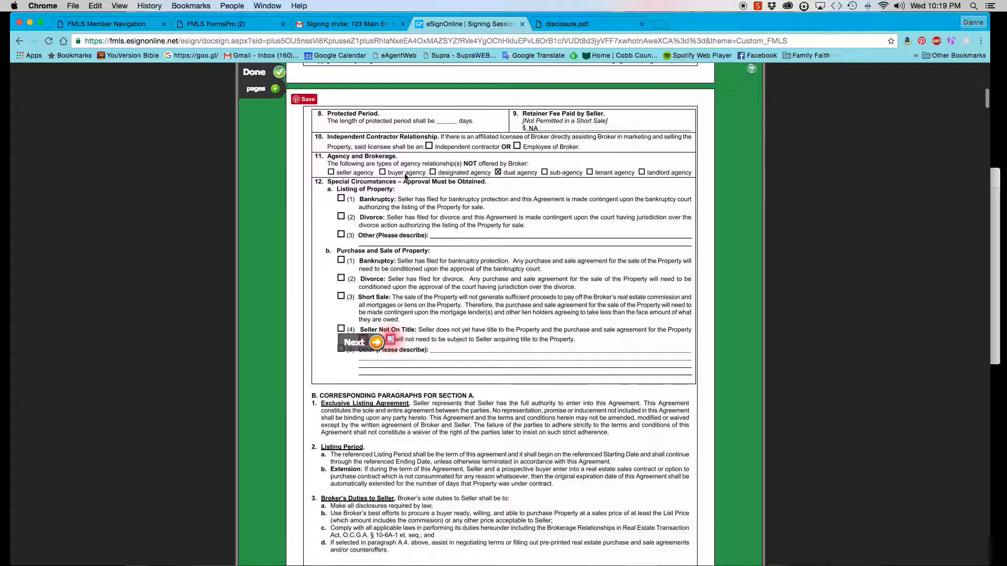
scroll(379, 421, "down", 3)
scroll(379, 421, "up", 2)
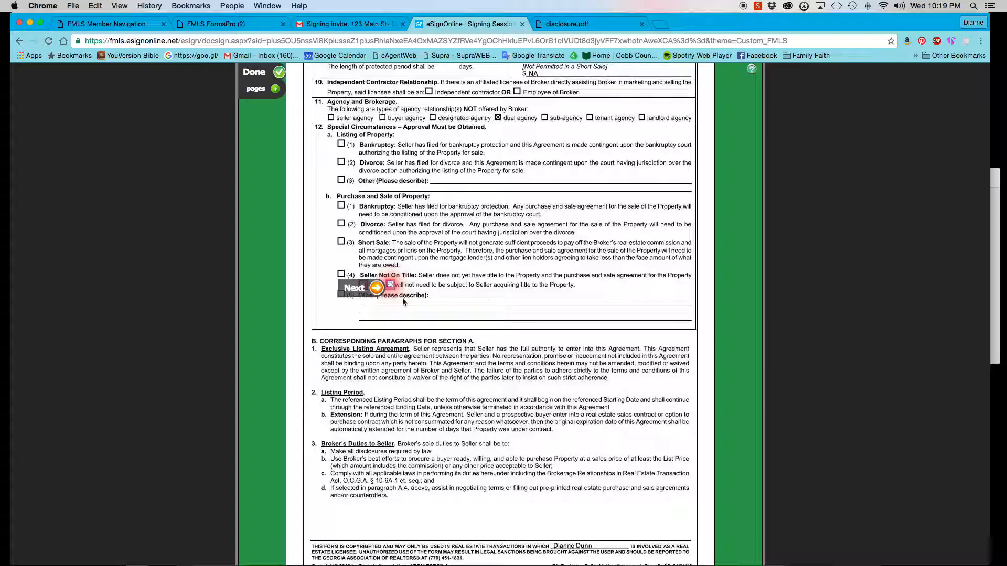
scroll(409, 335, "down", 2)
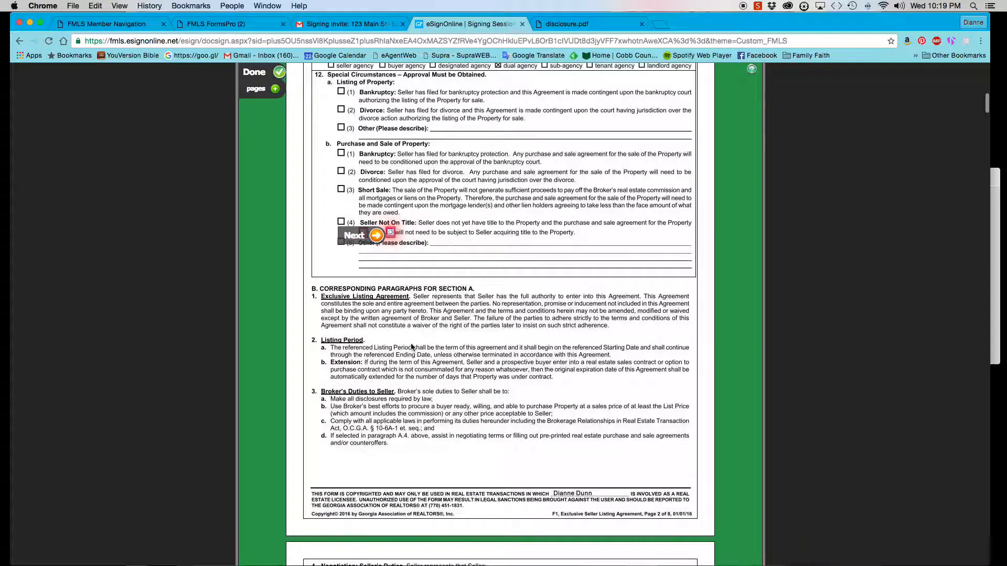
Step: Complete the listing agreement's seller receipt acknowledgement with the acceptance time 10:20 and the date 09/21/2016
left_click(371, 236)
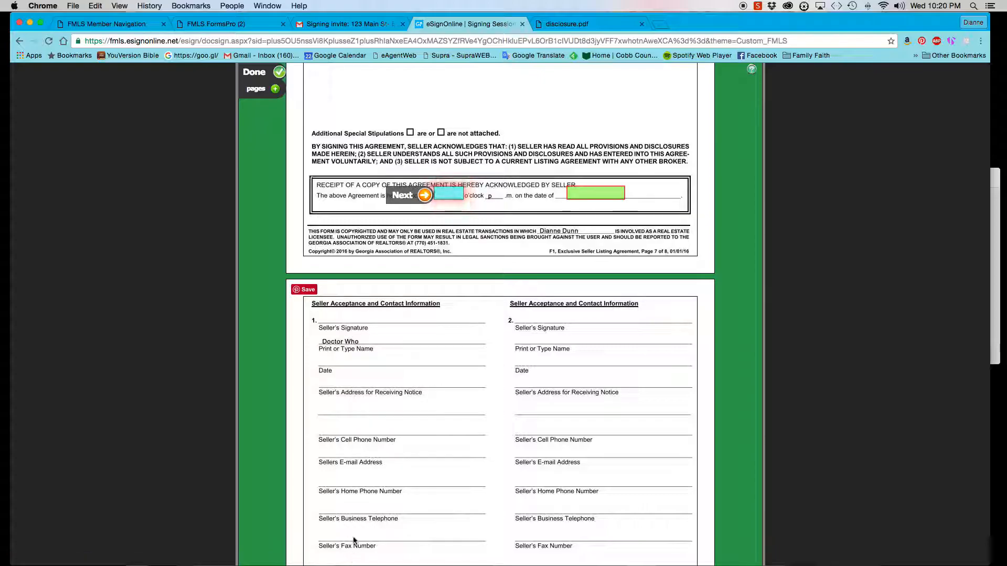
left_click(455, 195)
type("10:20")
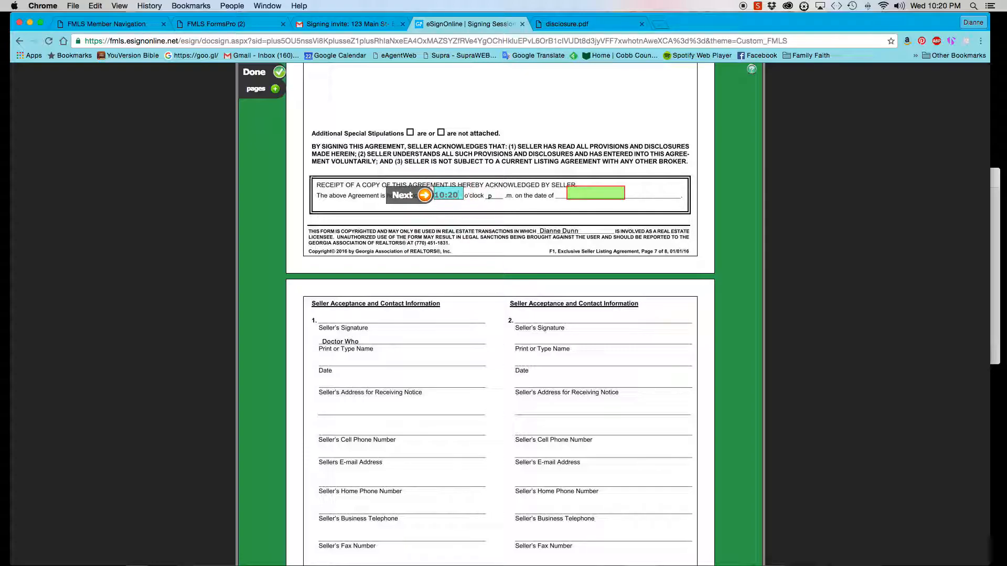
left_click(425, 197)
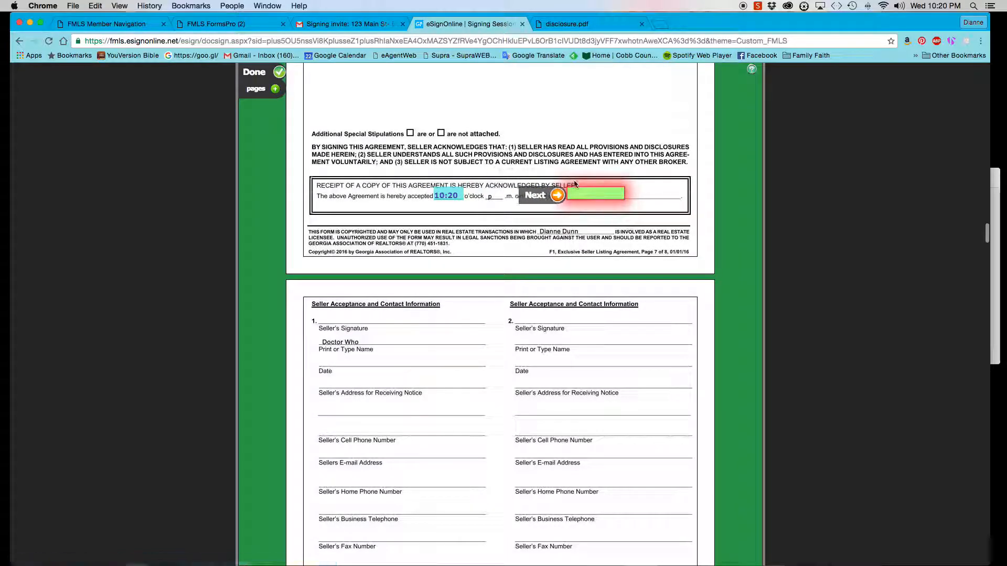
left_click(588, 199)
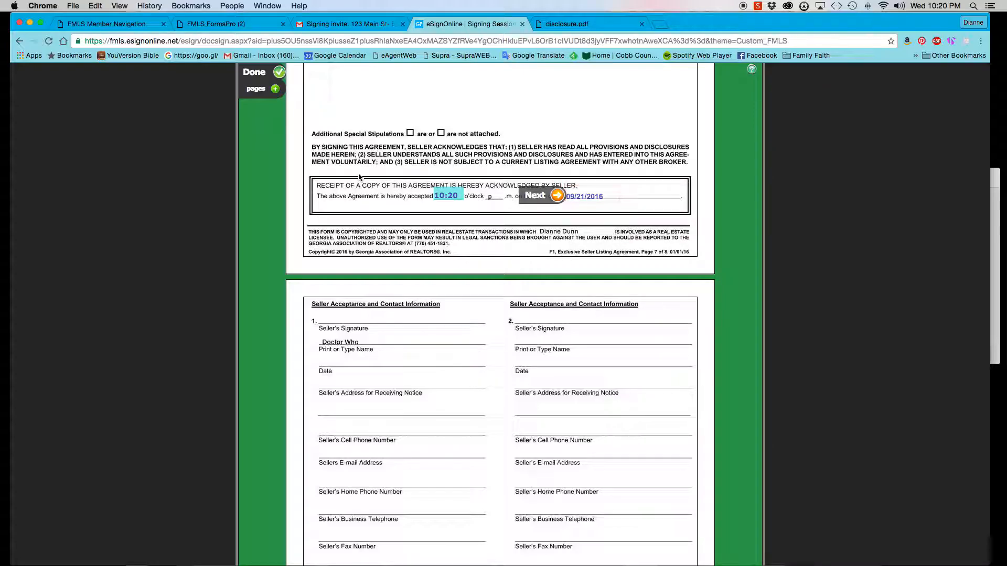
Step: Apply the buyer's signature and the date 09/21/2016 on page 6 of the Exclusive Buyer Brokerage Agreement
left_click(555, 195)
left_click(361, 194)
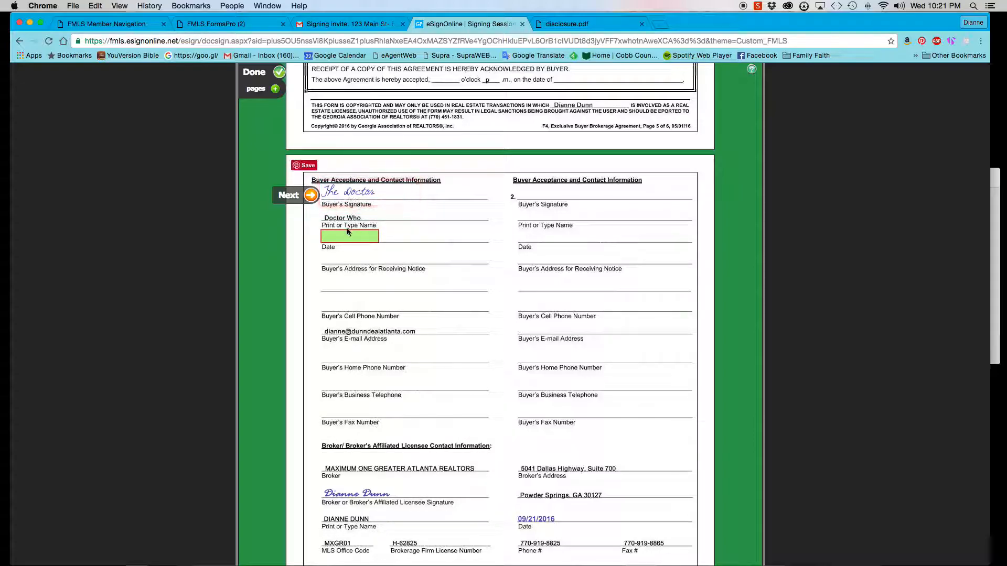
left_click(361, 200)
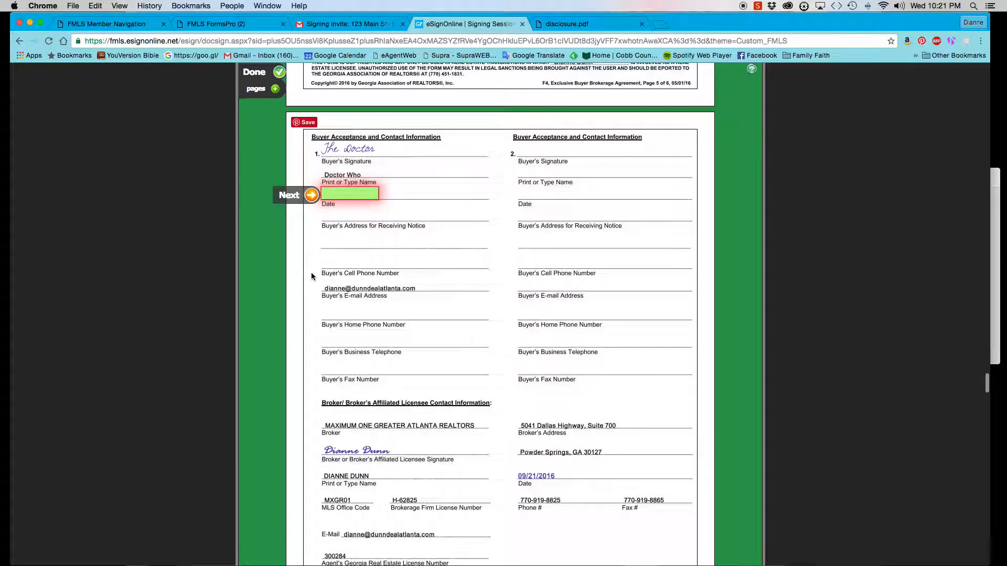
left_click(328, 198)
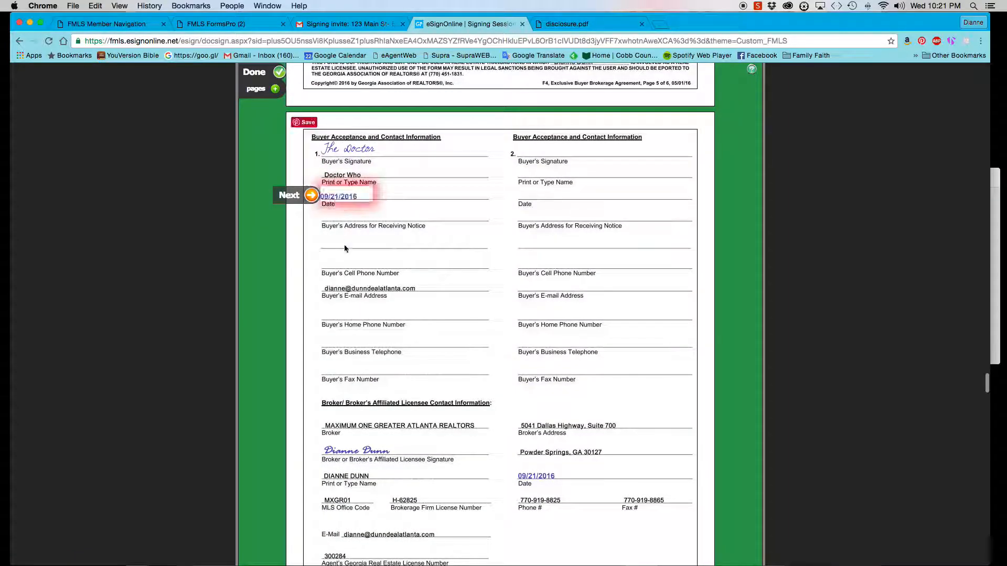
Step: Add the buyer's initials on page 1 of the Purchase and Sale Agreement and the buyer's signature on page 7
left_click(312, 195)
left_click(387, 199)
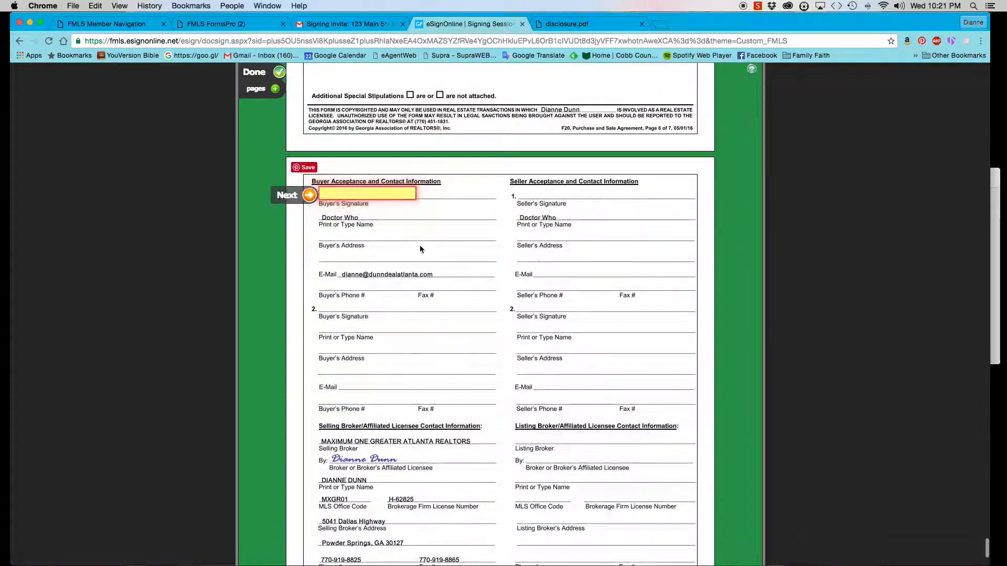
left_click(336, 195)
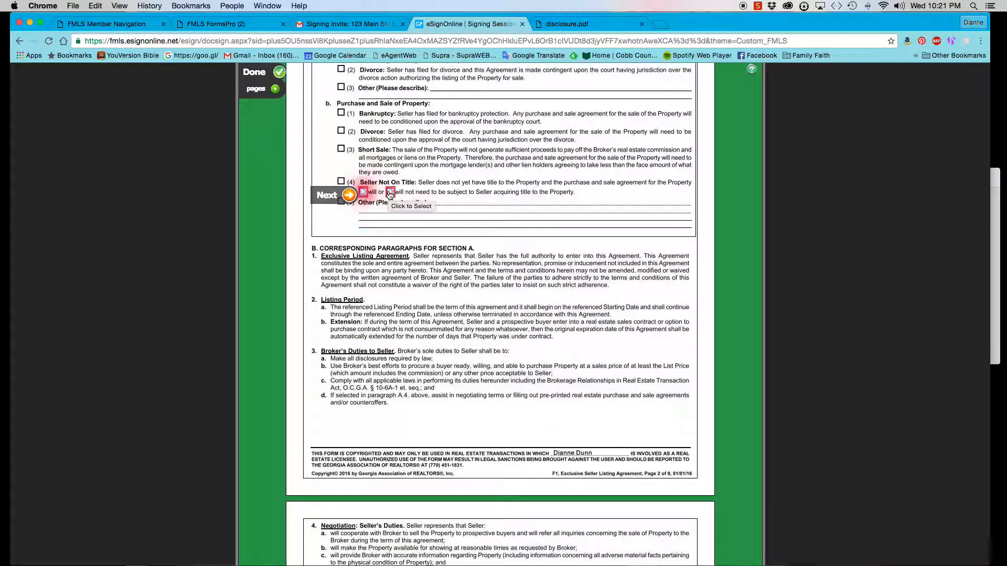
Step: Check each completed required field across the three agreements in guided order, and decline to complete the signing session
left_click(346, 194)
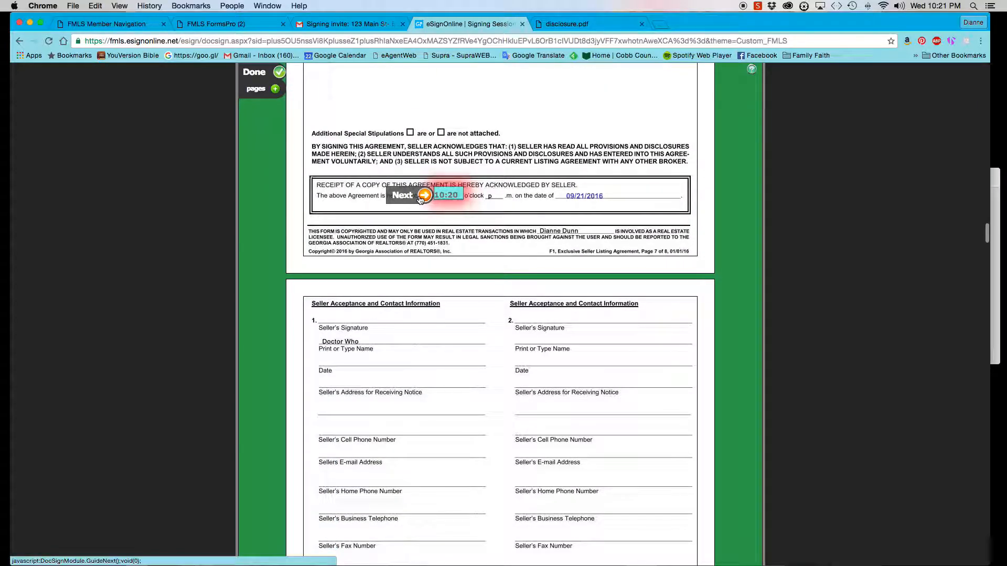
left_click(420, 198)
left_click(562, 198)
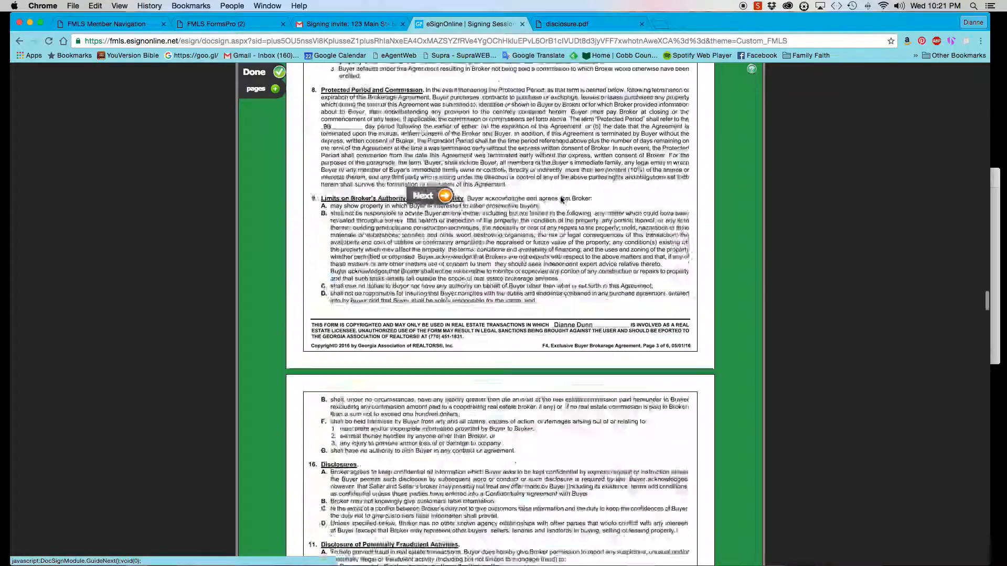
left_click(310, 199)
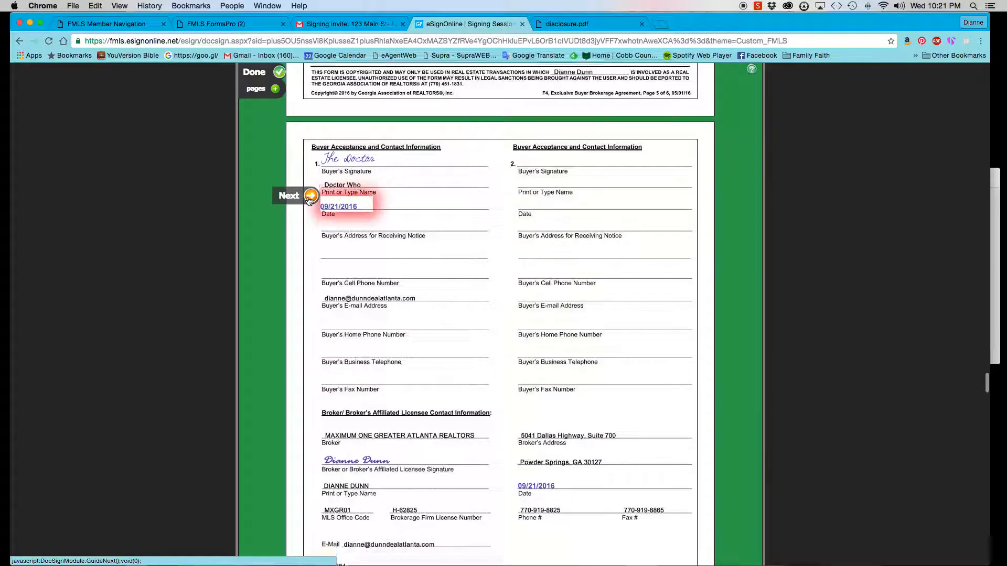
left_click(310, 200)
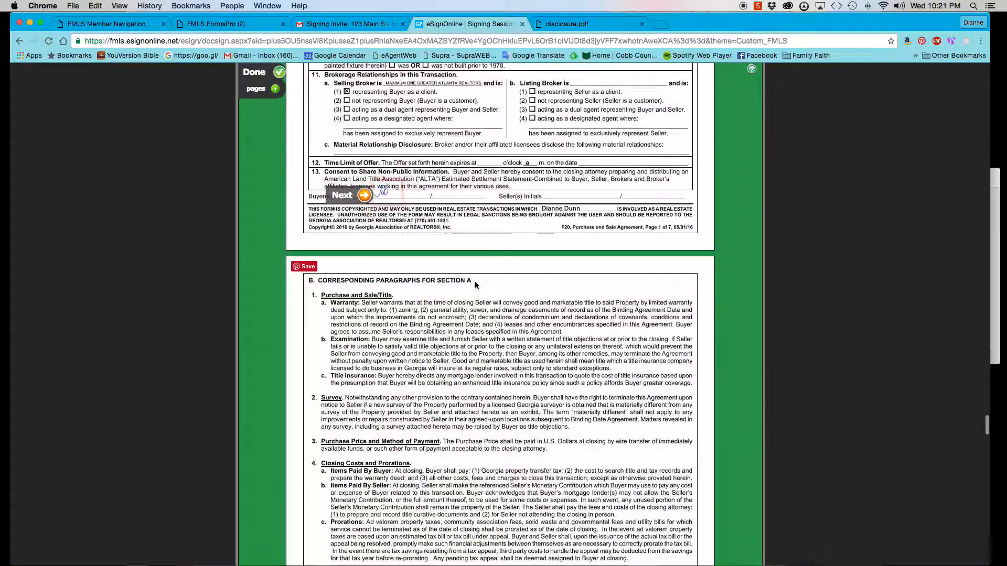
left_click(310, 198)
left_click(310, 200)
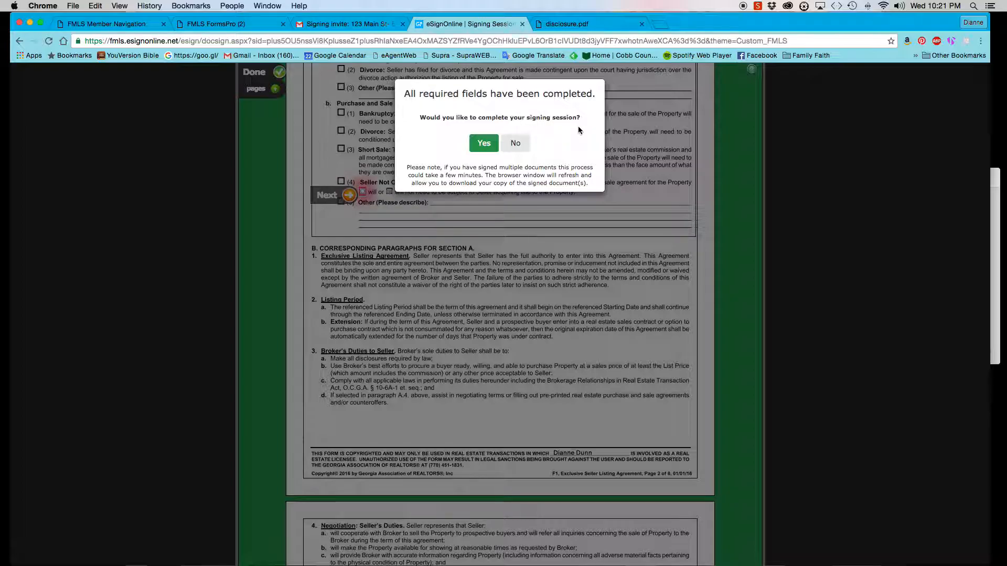
left_click(516, 147)
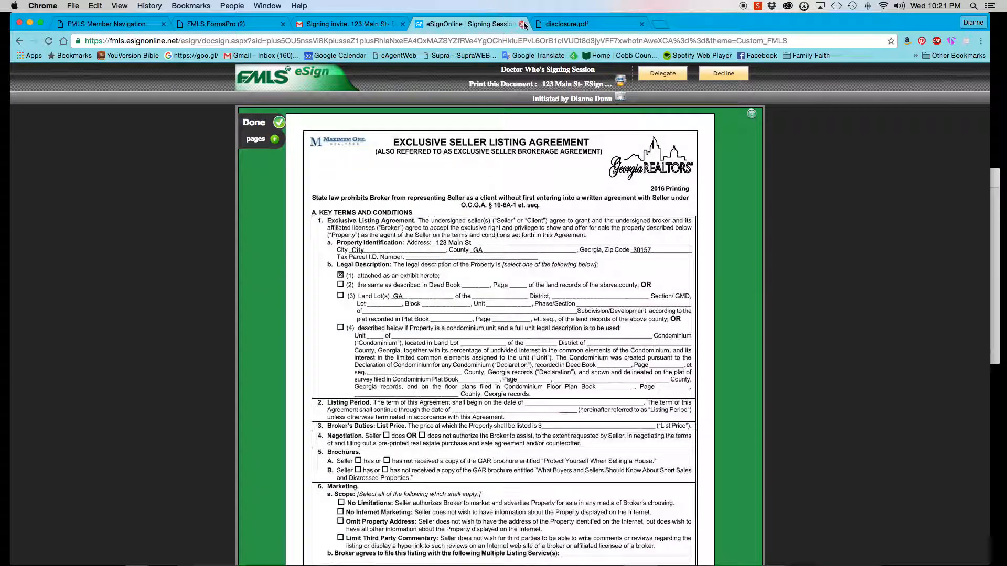
Step: Close the open signing session and reopen it from the FMLS eSign invitation e-mail in Gmail
left_click(522, 25)
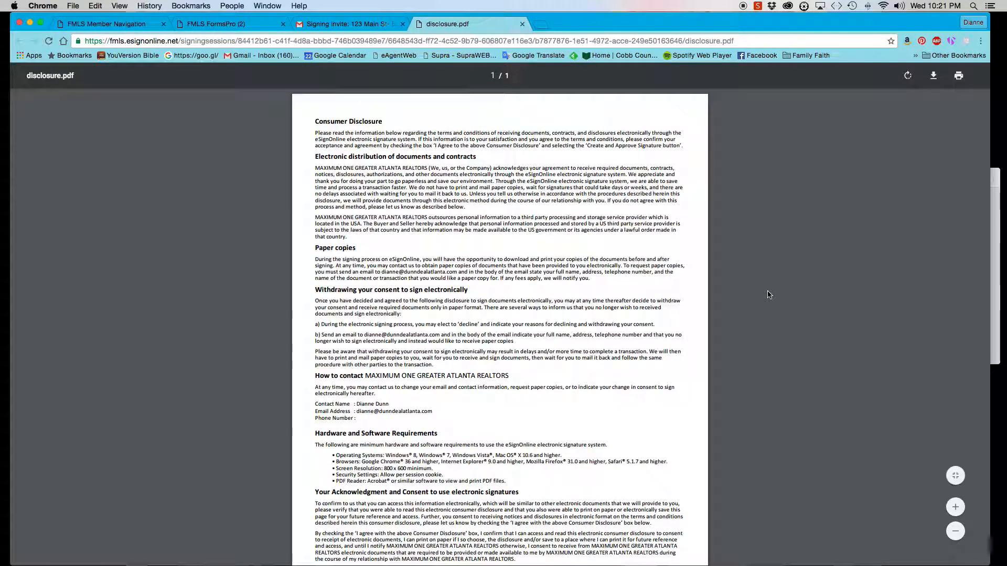
left_click(345, 26)
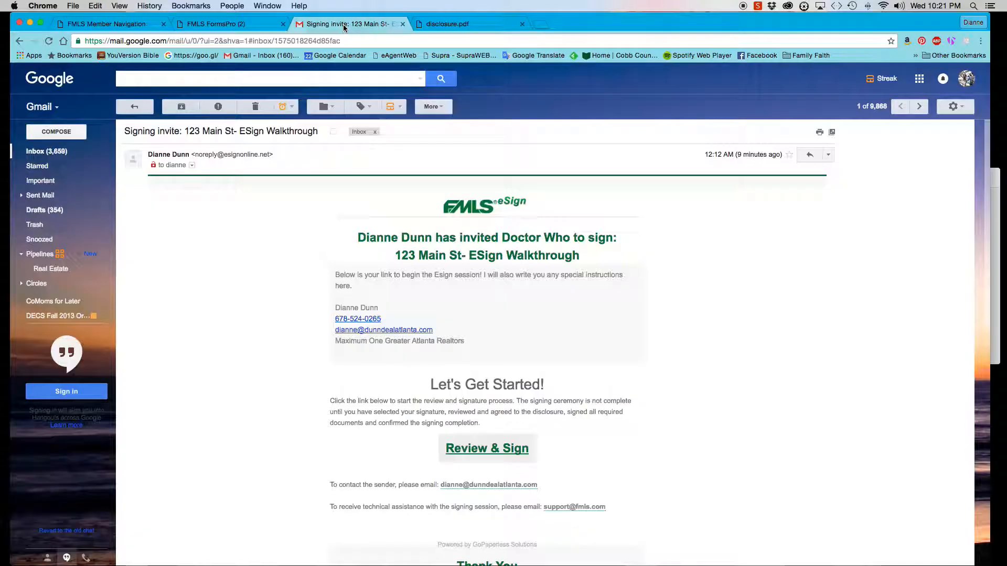
left_click(491, 447)
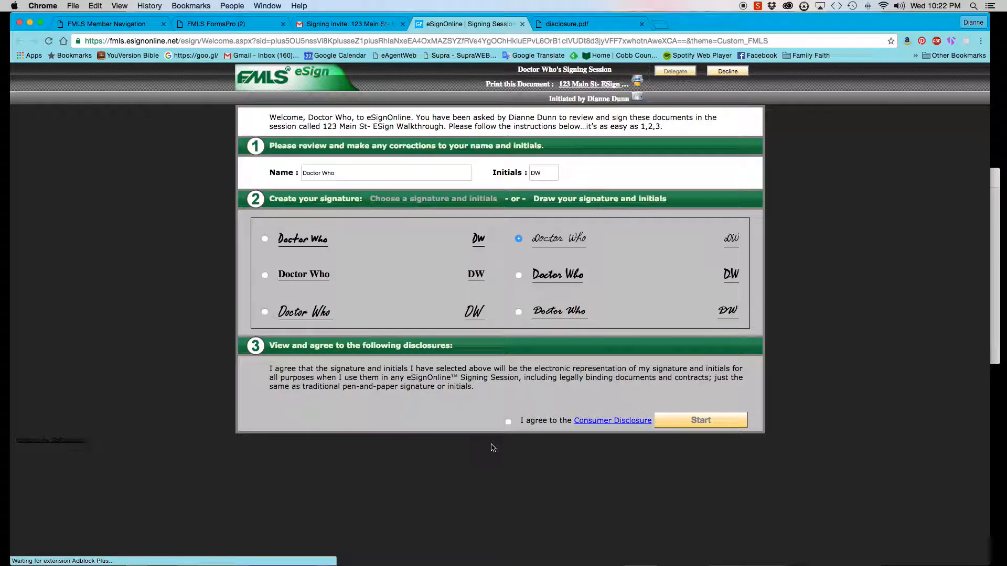
Step: Replace the signer's name and initials used to create the electronic signature
left_click(358, 167)
type("The Doctor")
key("Tab")
type("TD")
key("Tab")
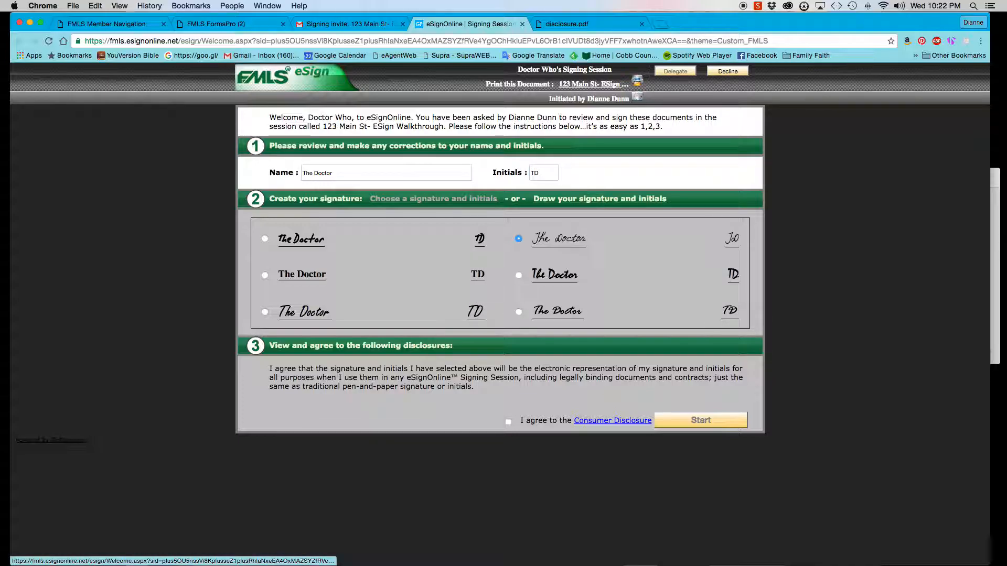
Step: Agree to the Consumer Disclosure, enter the signing session, and start the guided signing of the Exclusive Seller Listing Agreement
left_click(509, 422)
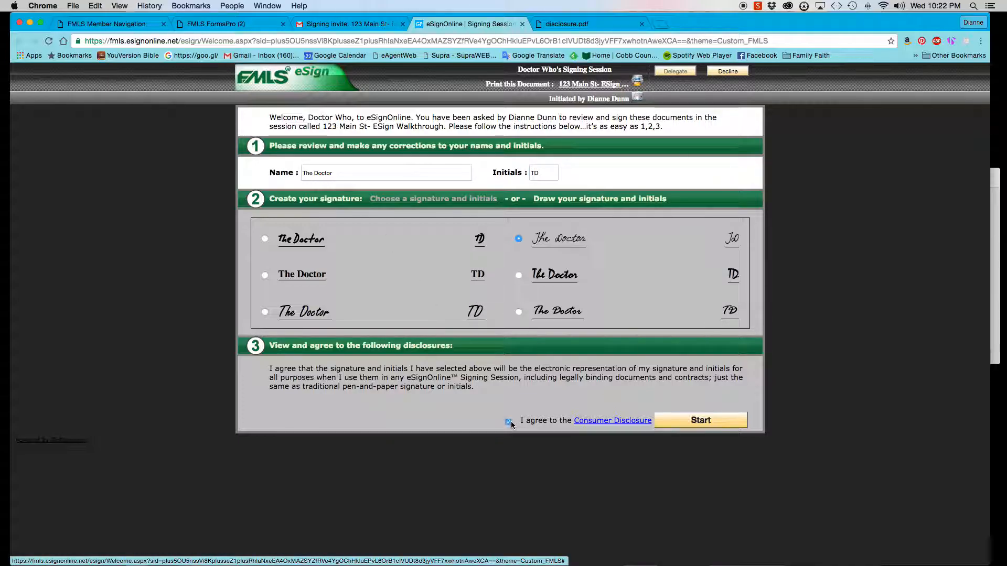
left_click(690, 423)
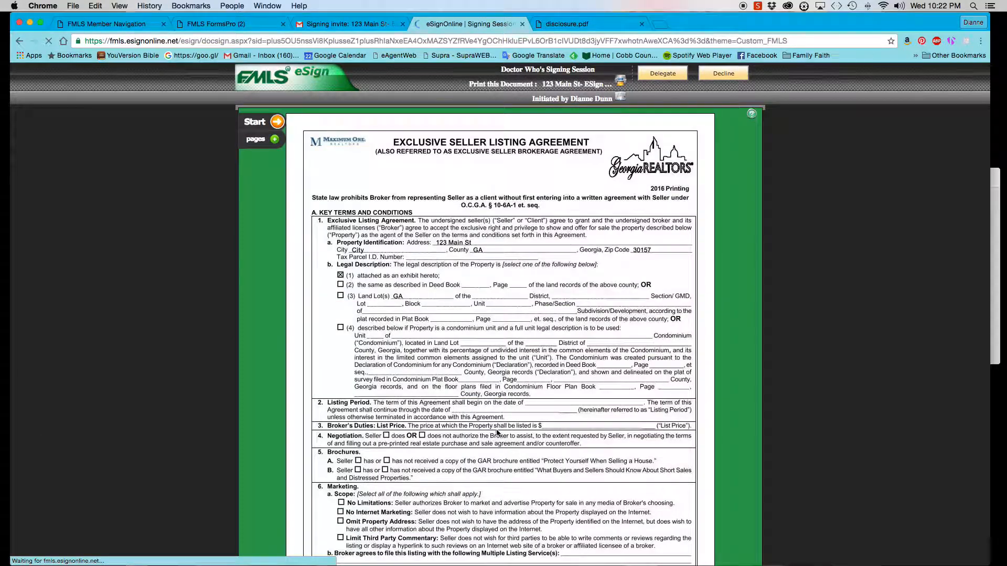
left_click(262, 122)
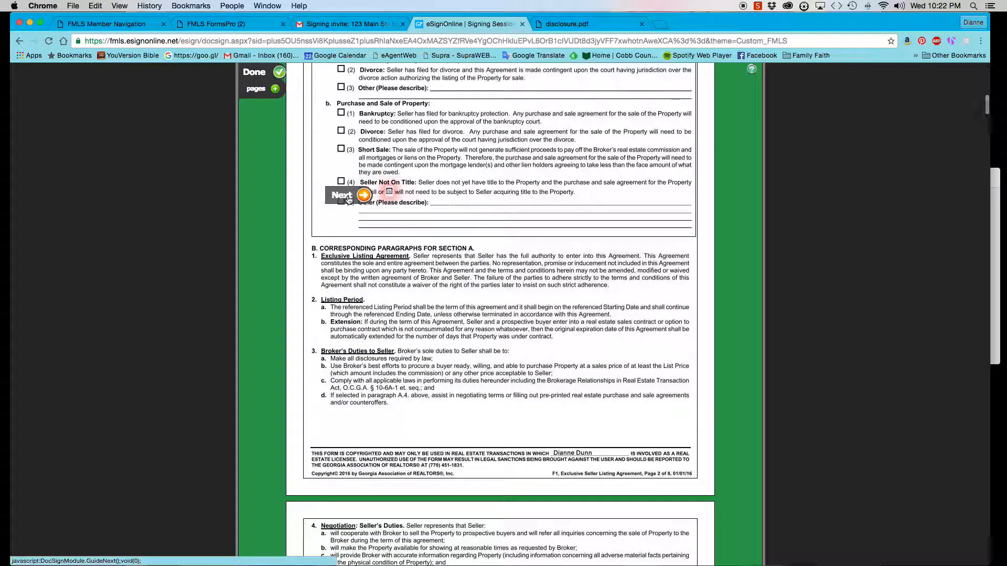
Step: Advance through the required seller and buyer fields in all three agreements and confirm completion of the signing session
left_click(374, 196)
left_click(414, 196)
left_click(541, 196)
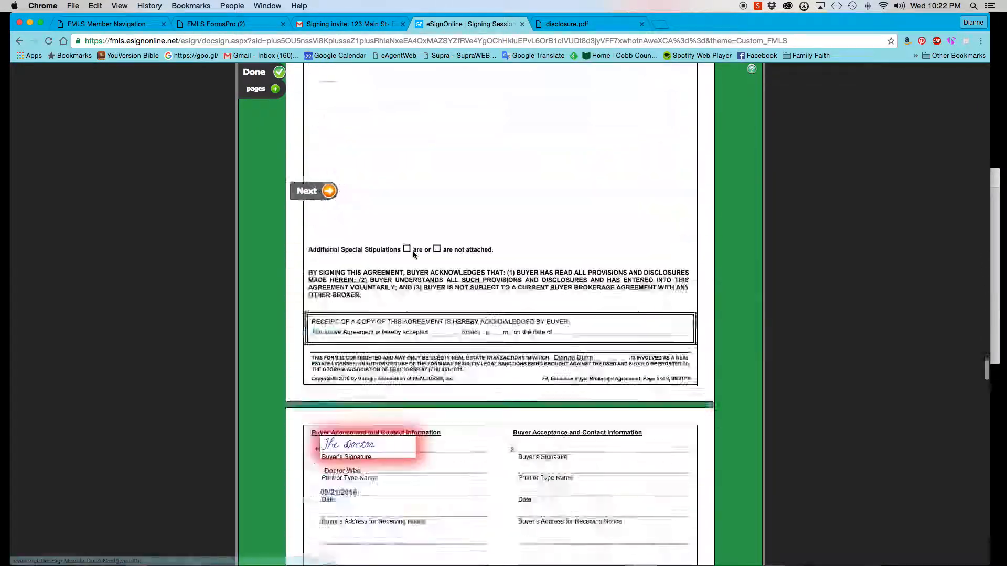
left_click(311, 197)
left_click(311, 197)
left_click(355, 197)
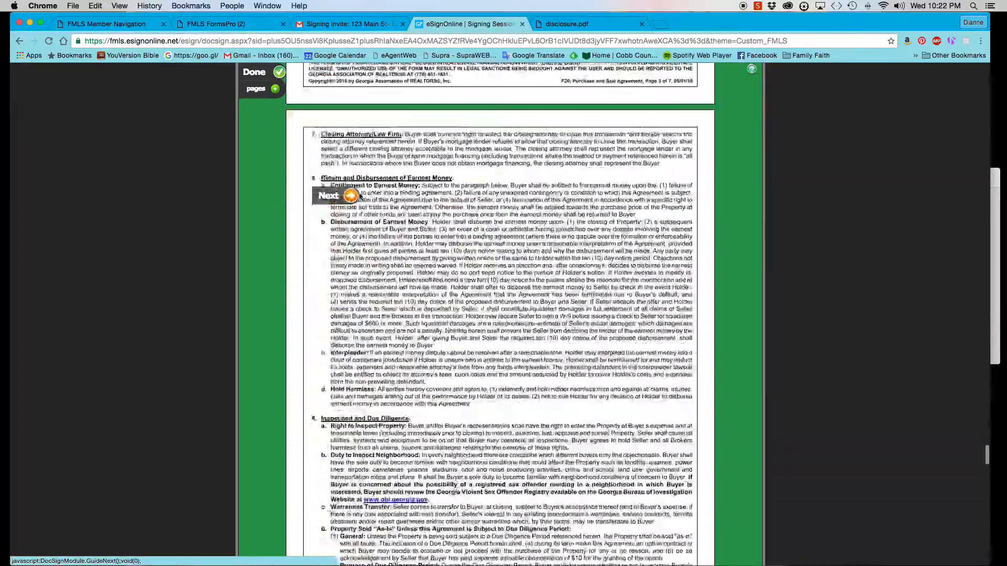
left_click(302, 205)
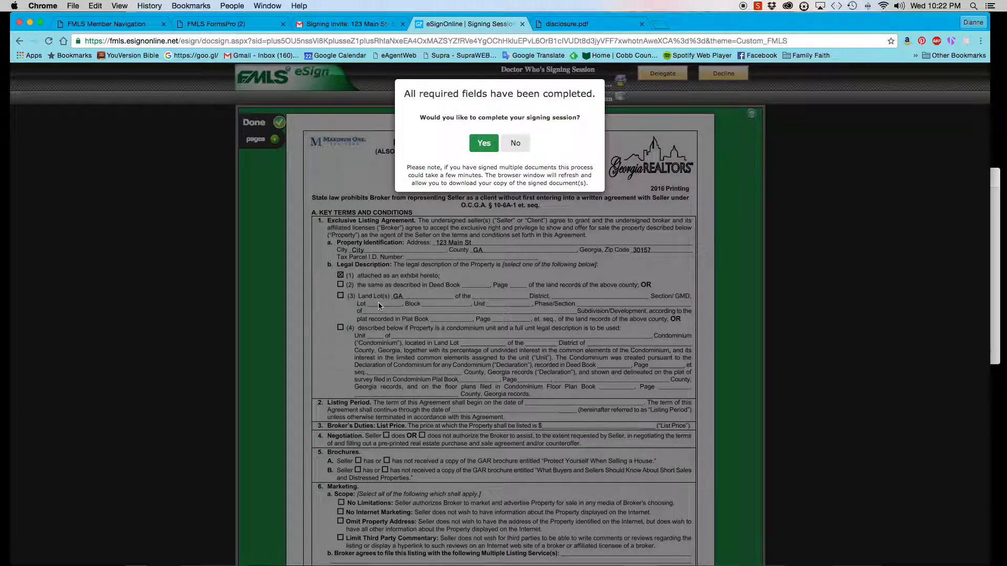
left_click(486, 144)
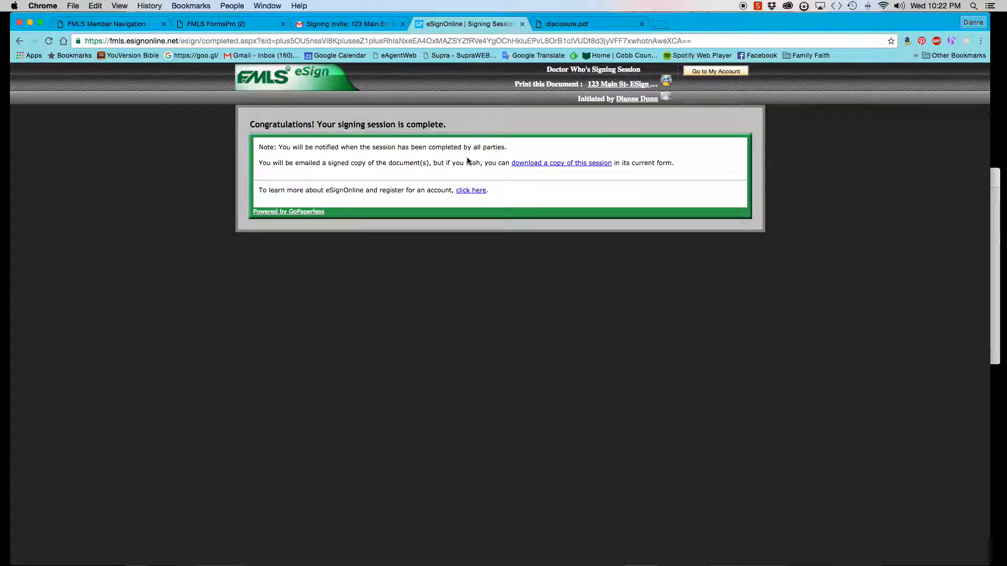
Step: Open a copy of the signed session and examine the Exclusive Seller Listing Agreement's pages and their electronic signing footer
left_click(557, 163)
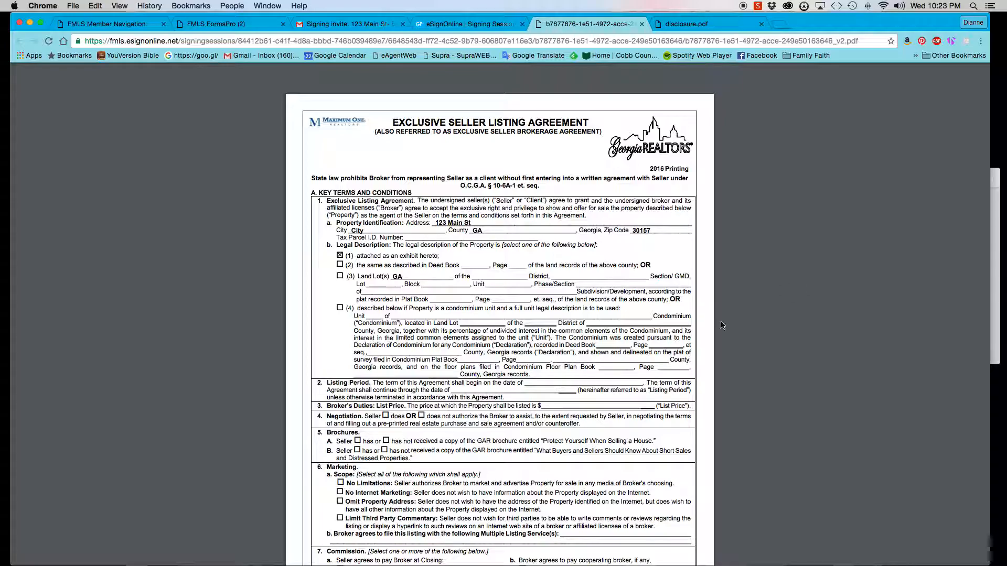
scroll(661, 369, "down", 5)
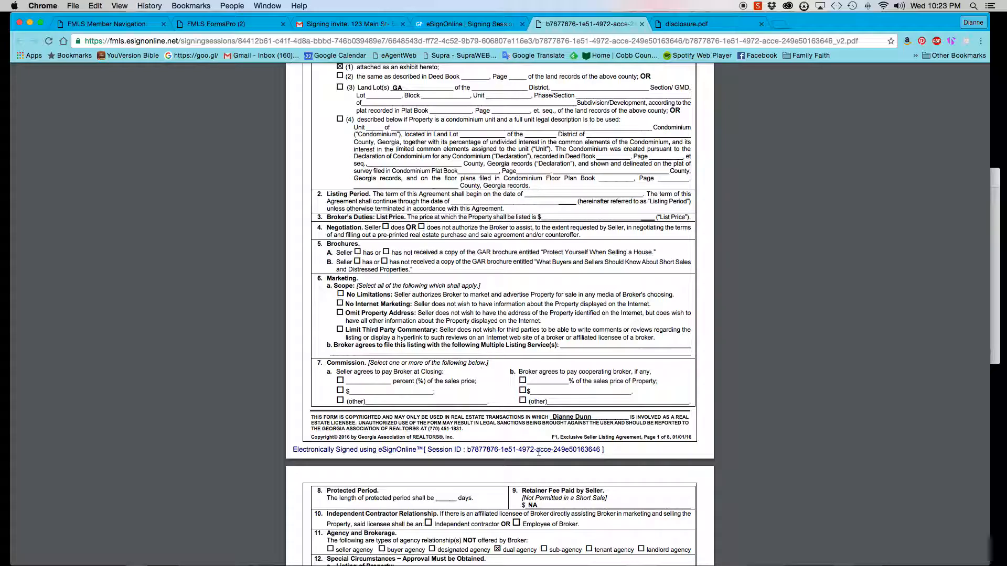
scroll(536, 452, "down", 10)
scroll(659, 435, "down", 6)
scroll(579, 434, "down", 6)
scroll(657, 461, "down", 10)
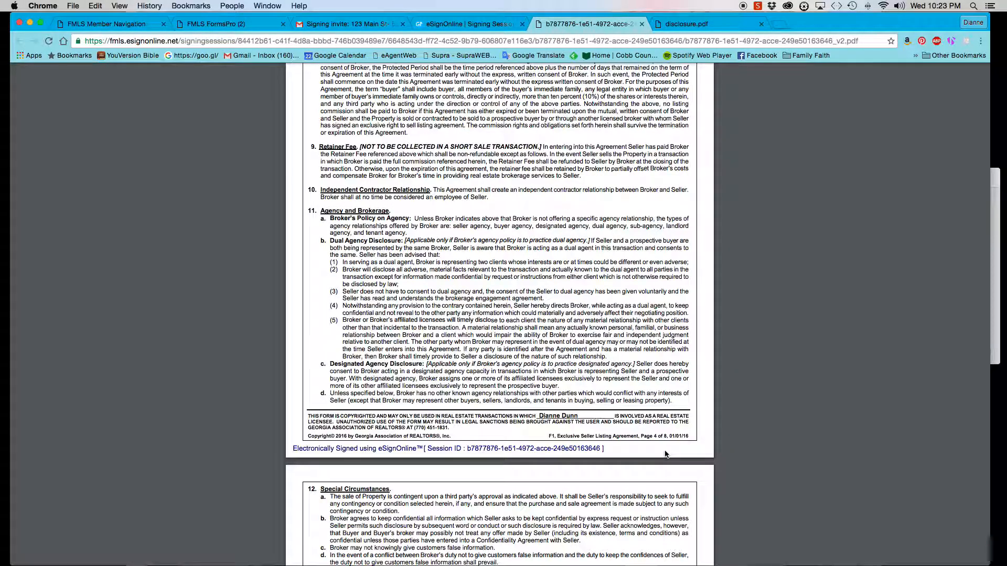
scroll(666, 454, "up", 20)
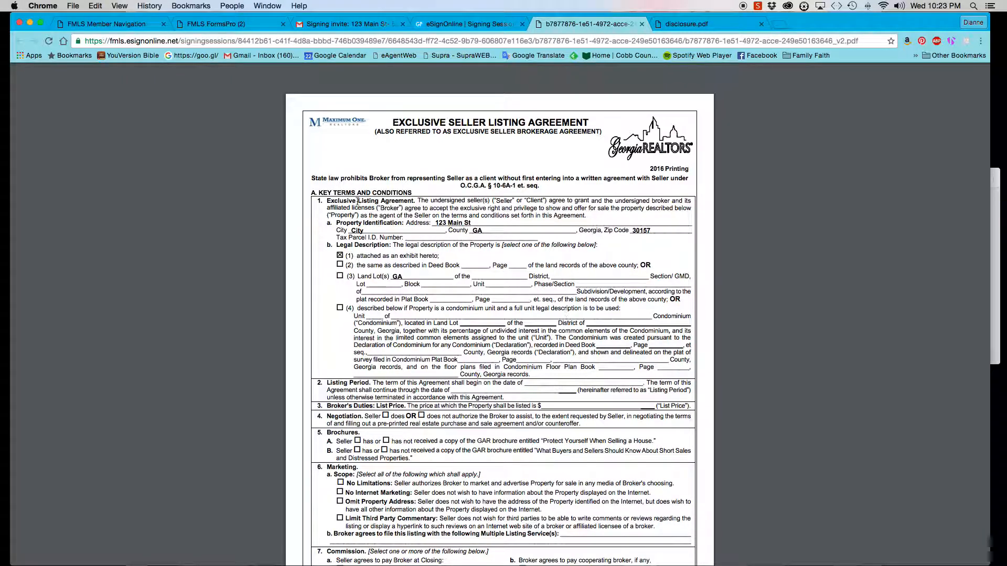
scroll(559, 437, "down", 20)
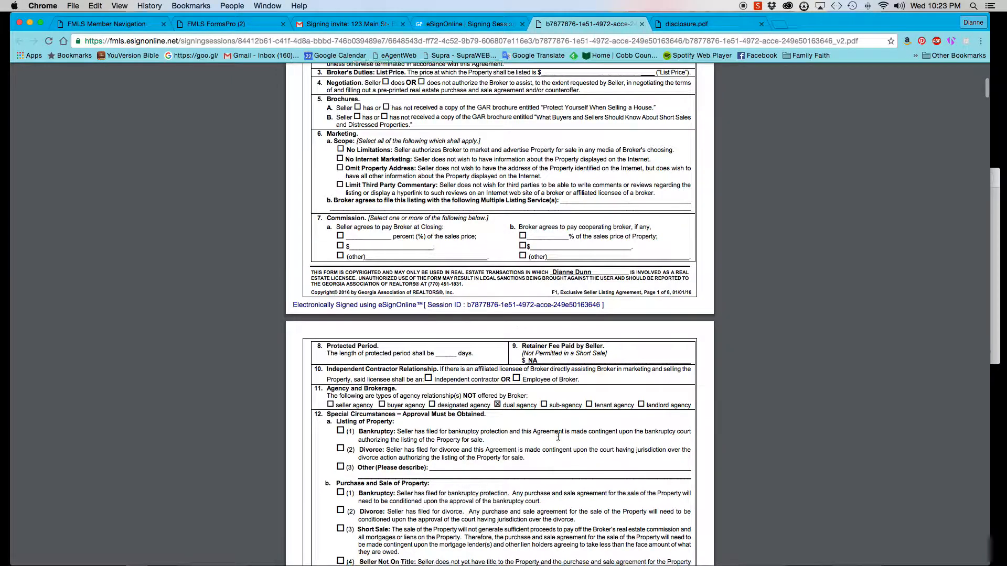
scroll(559, 436, "up", 20)
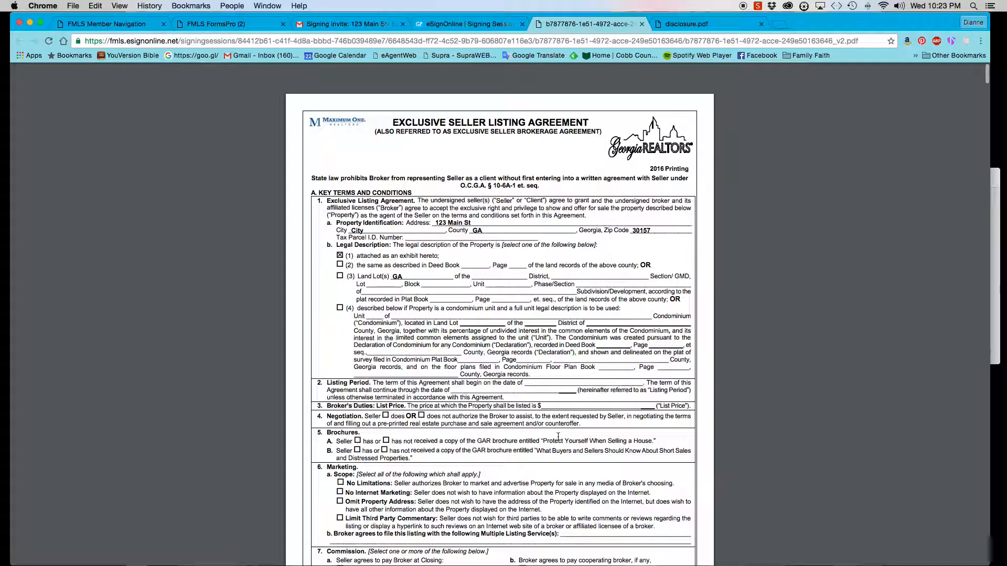